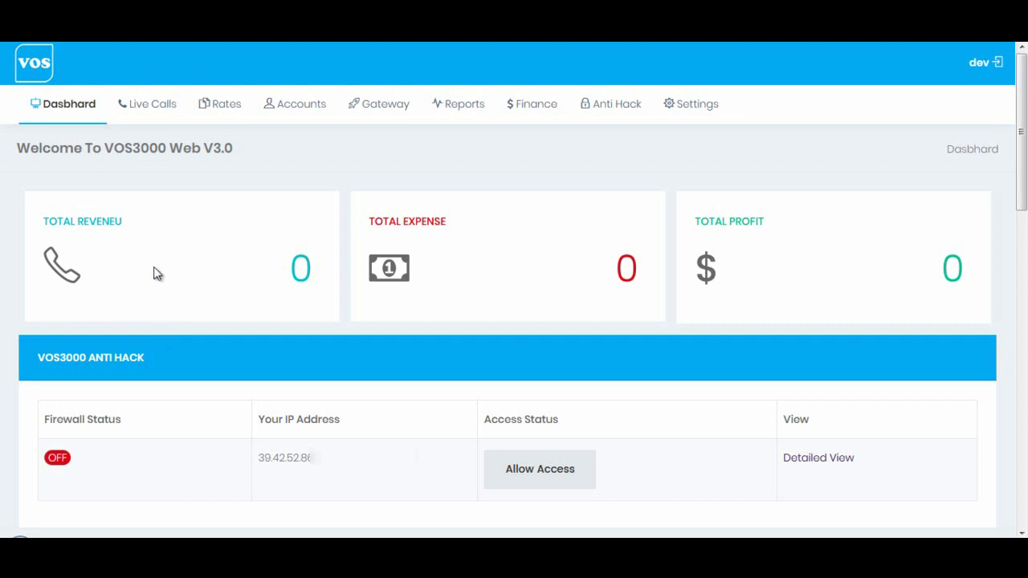
drag(104, 148, 233, 148)
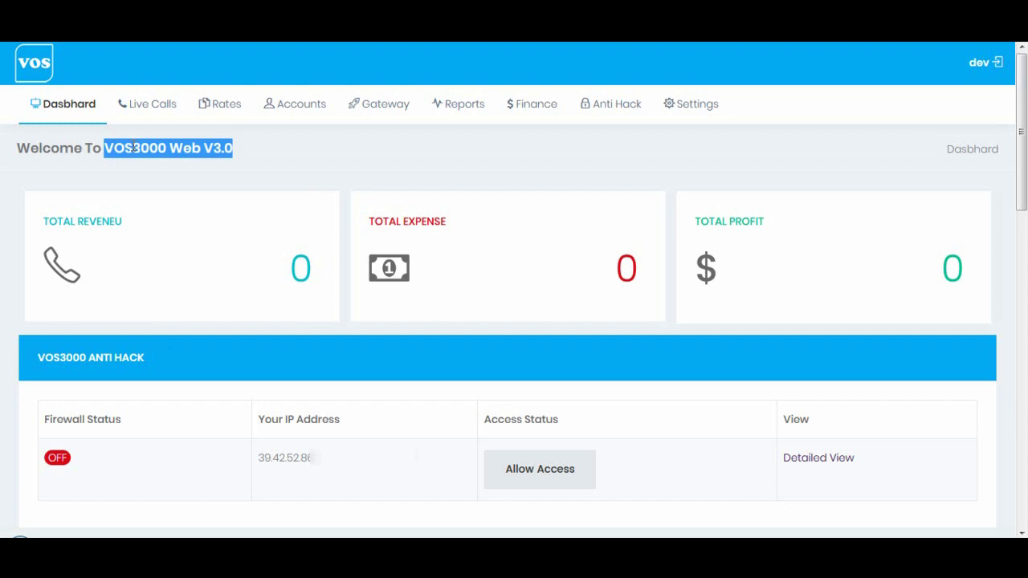
click(157, 145)
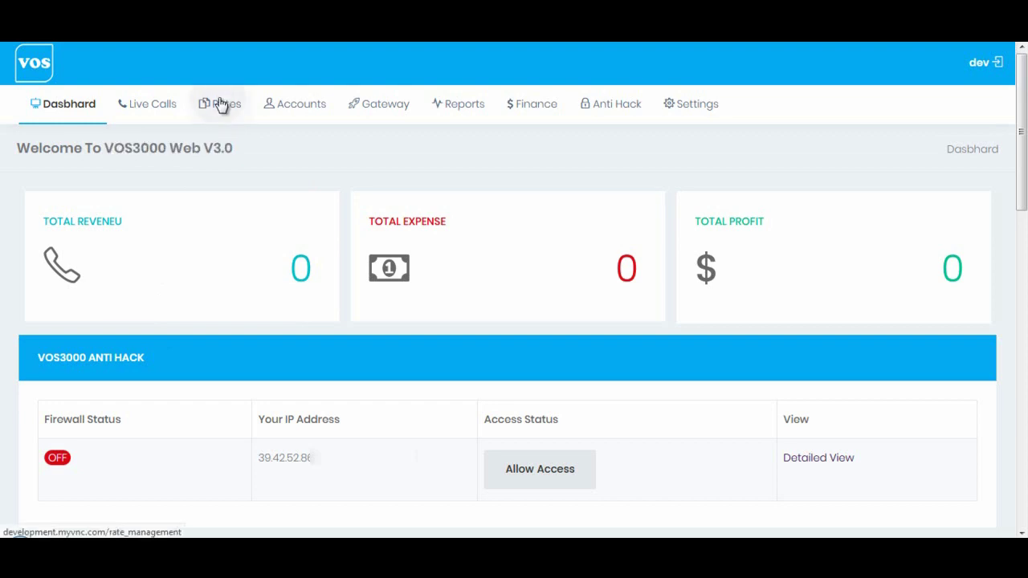
- Add a rate group named CustomerTestRate in the rates management section
click(221, 105)
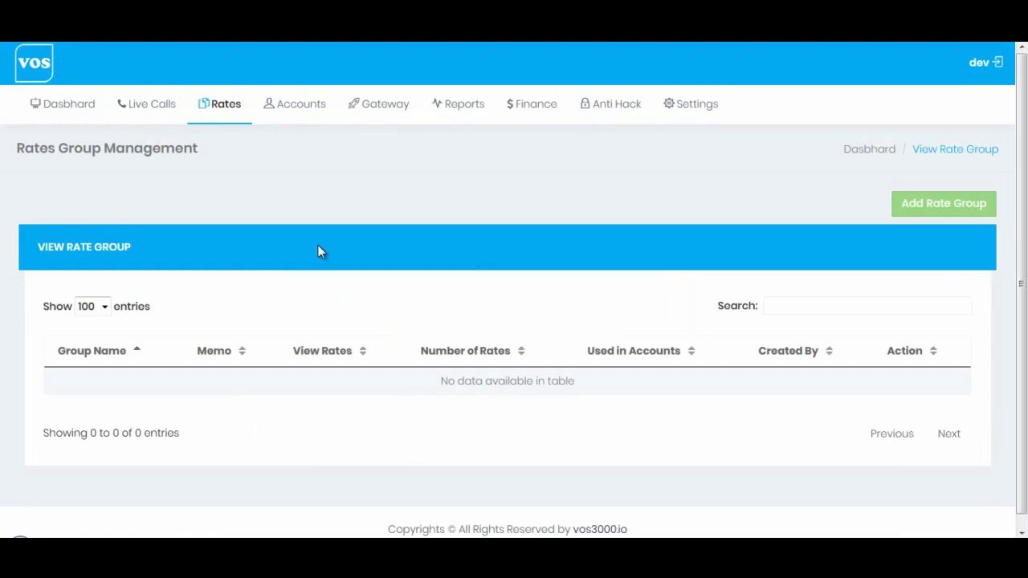
click(940, 205)
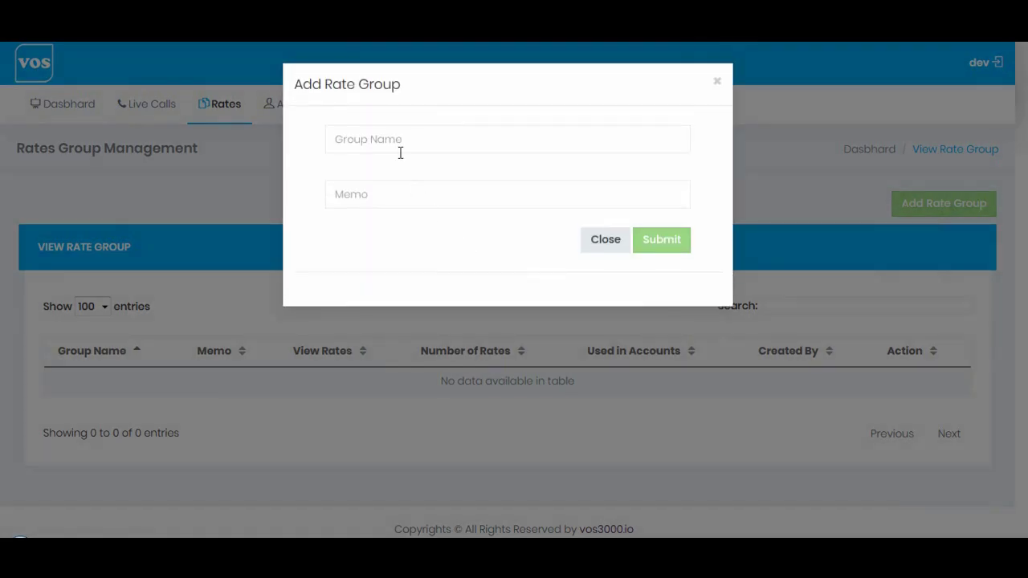
click(397, 143)
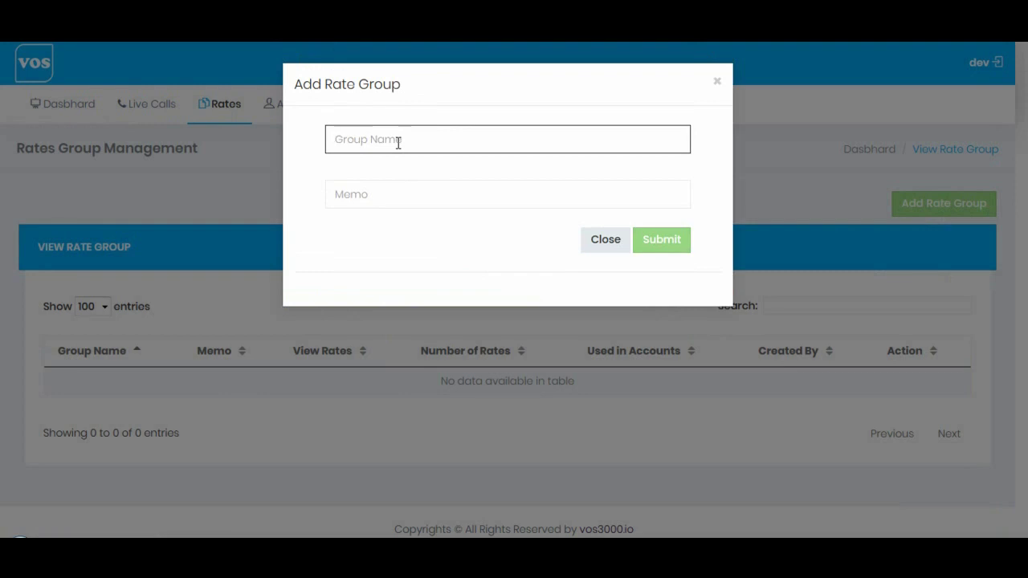
text(CustomerTestRate)
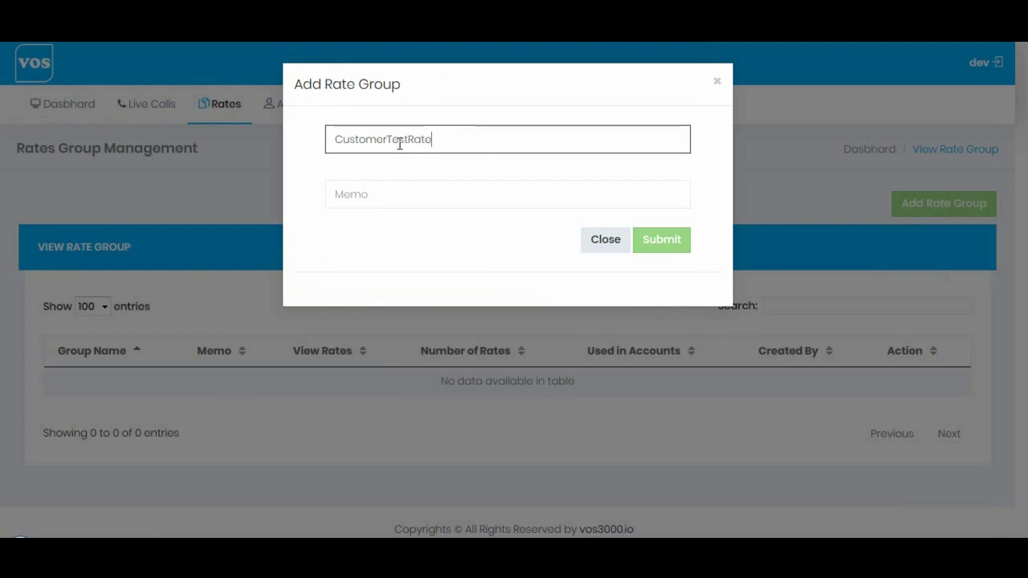
click(662, 246)
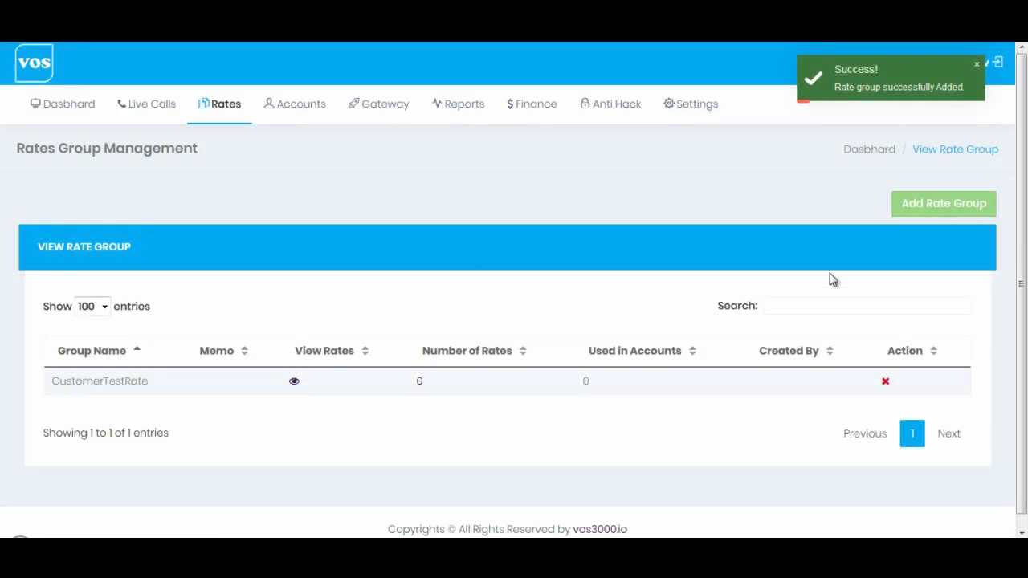
- Add a second rate group named VendorTestRate
click(943, 203)
click(418, 142)
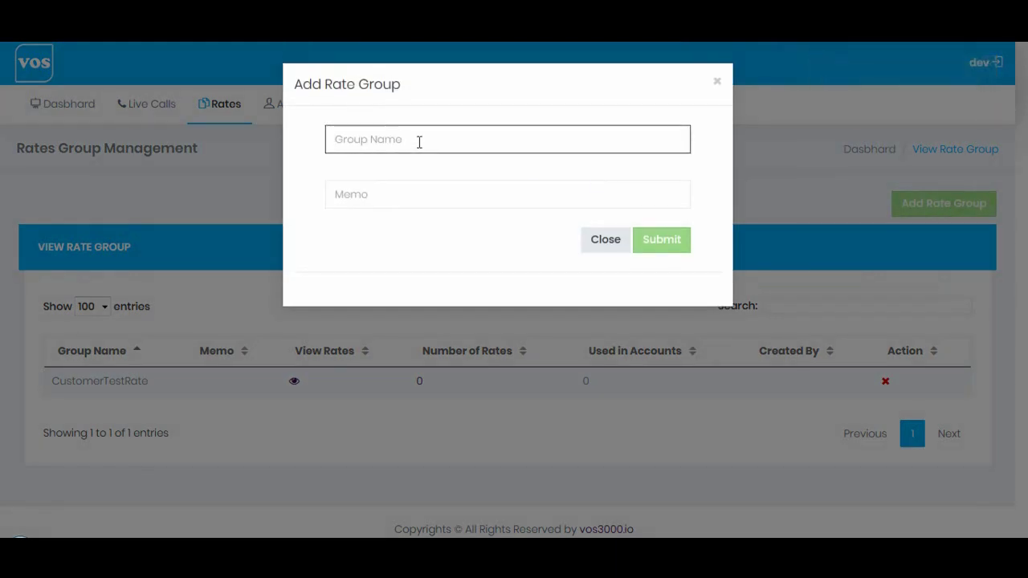
text(Vedno)
key(BackSpace)
key(BackSpace)
text(do)
key(BackSpace)
key(BackSpace)
text(dortestT)
key(BackSpace)
text(RateT)
click(673, 251)
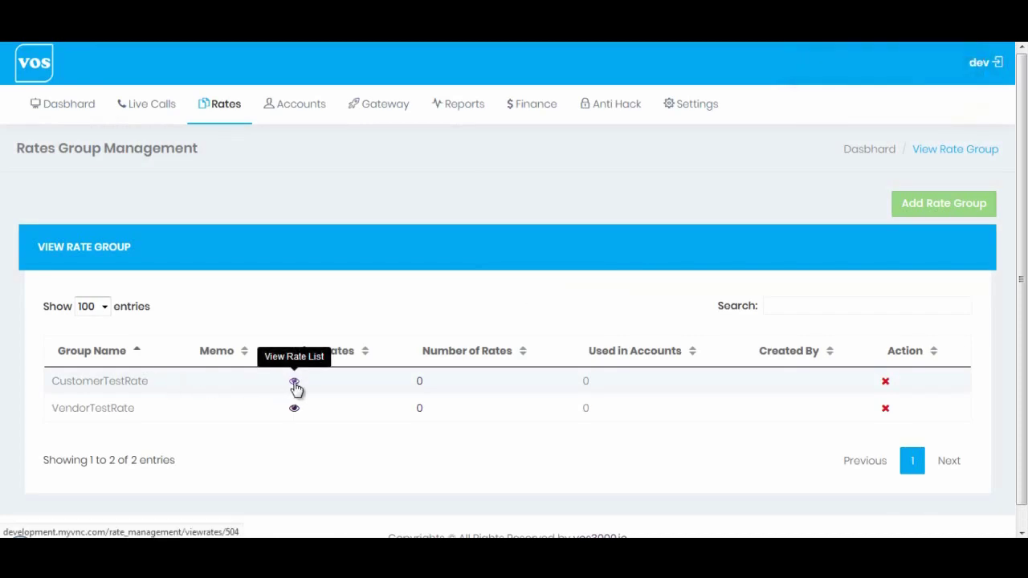
- Begin a new rate in the CustomerTestRate group with rate prefix 44, area prefix 1 and rate type International
click(295, 383)
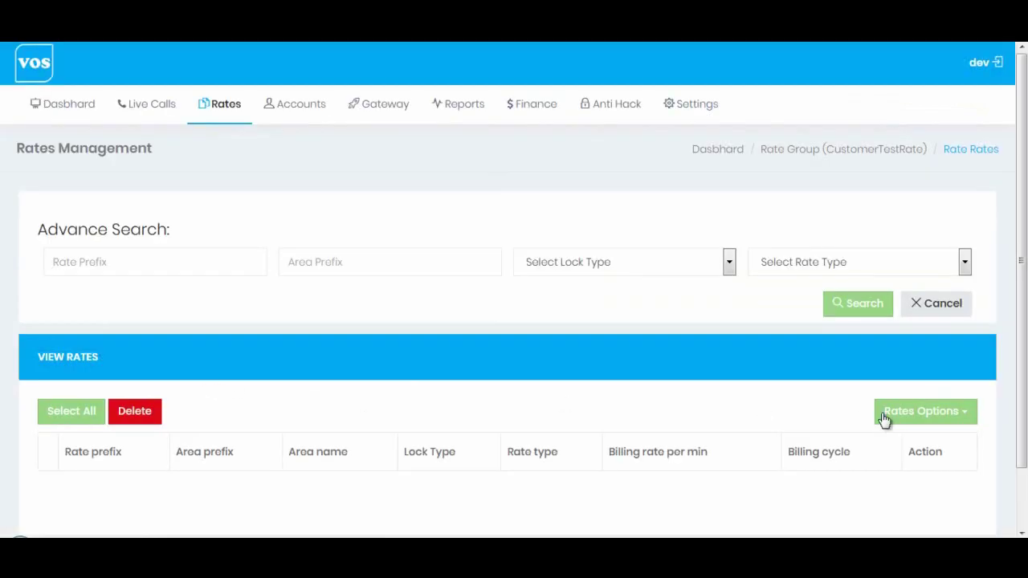
click(930, 414)
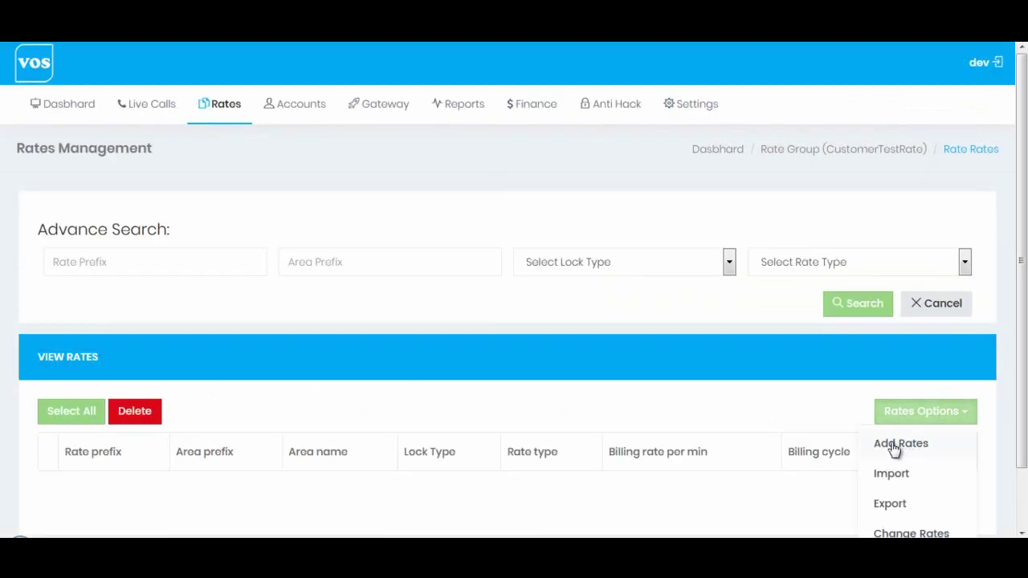
click(946, 446)
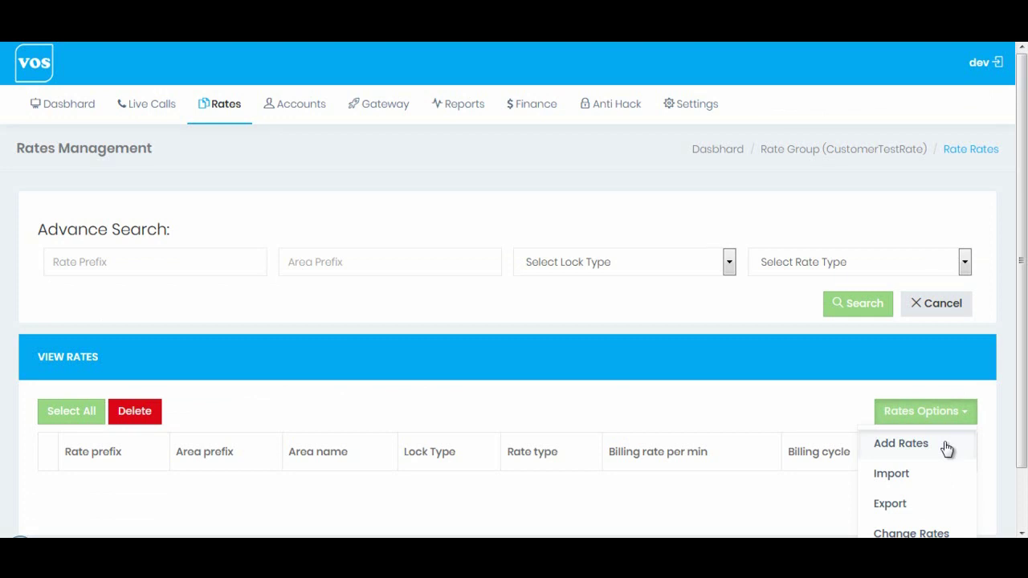
click(317, 152)
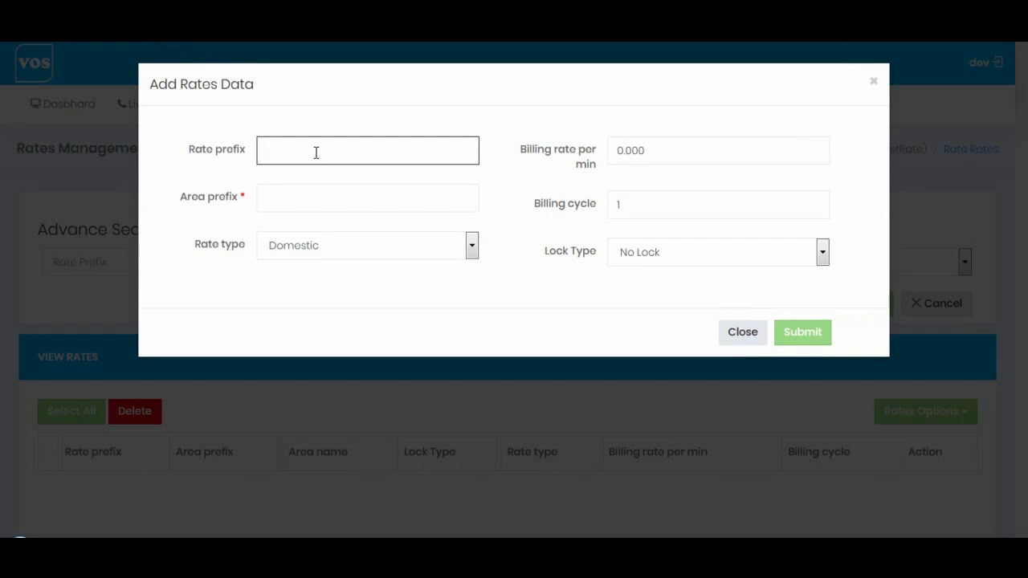
text(44)
click(302, 201)
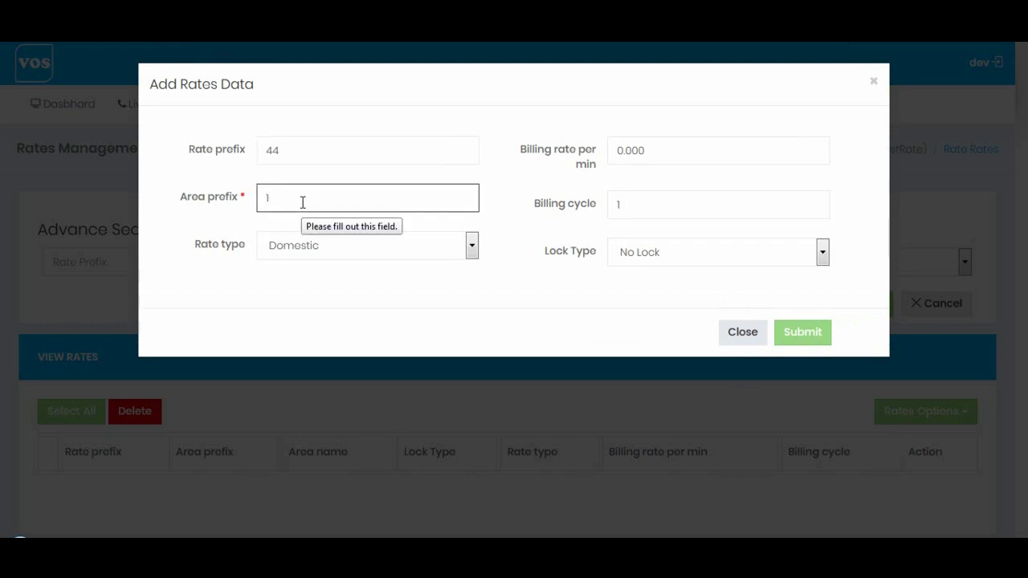
text(1)
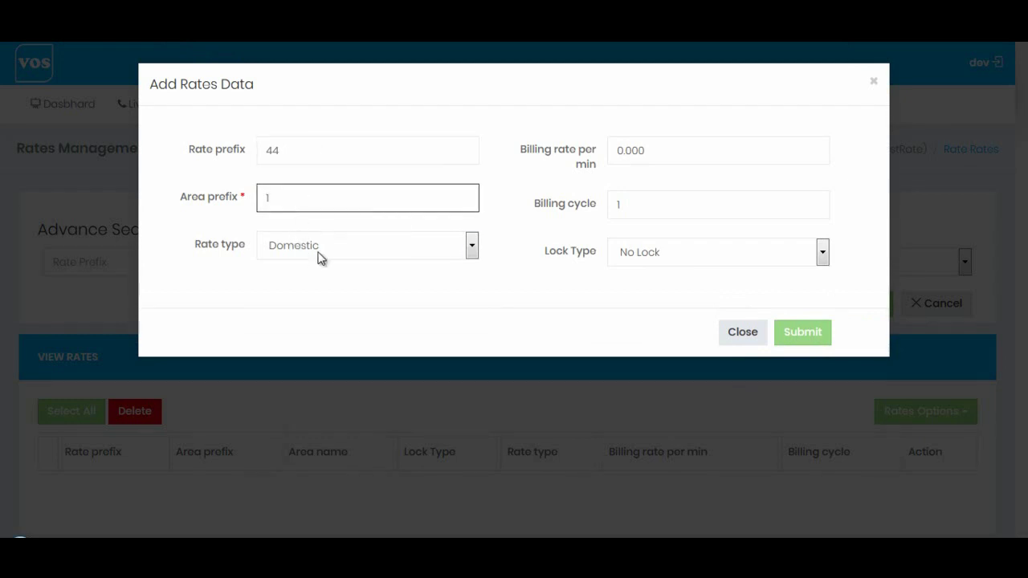
click(318, 256)
click(318, 271)
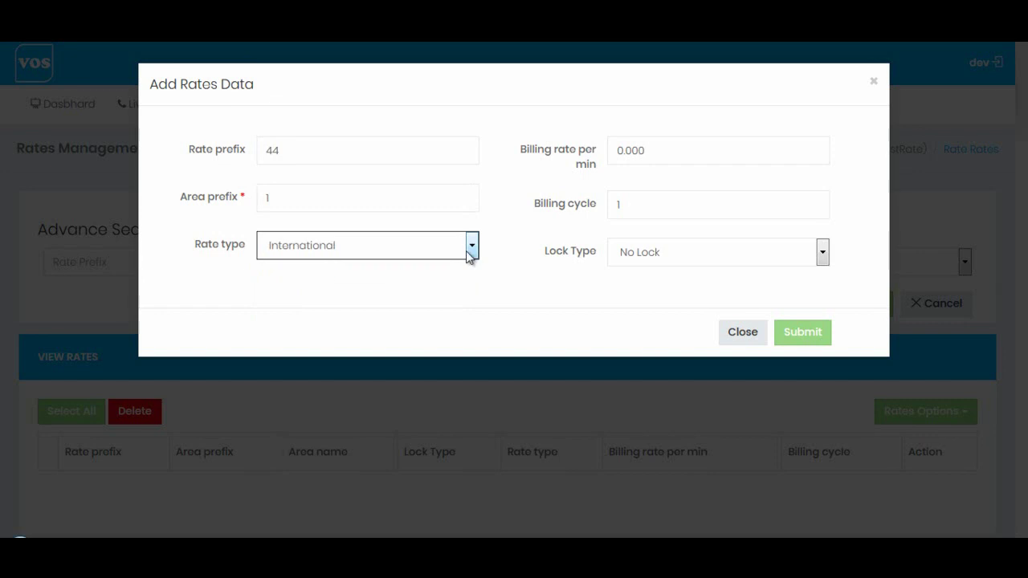
- Set the billing rate per minute to 0.008 for area prefix 1 and submit the rate
double_click(635, 150)
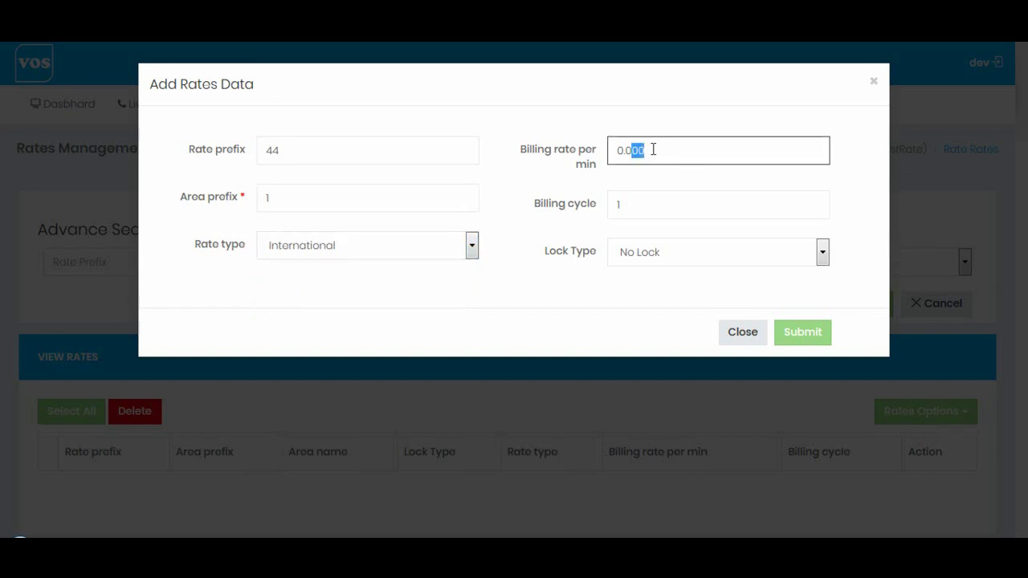
click(641, 150)
drag(640, 150, 660, 150)
text(8)
click(639, 206)
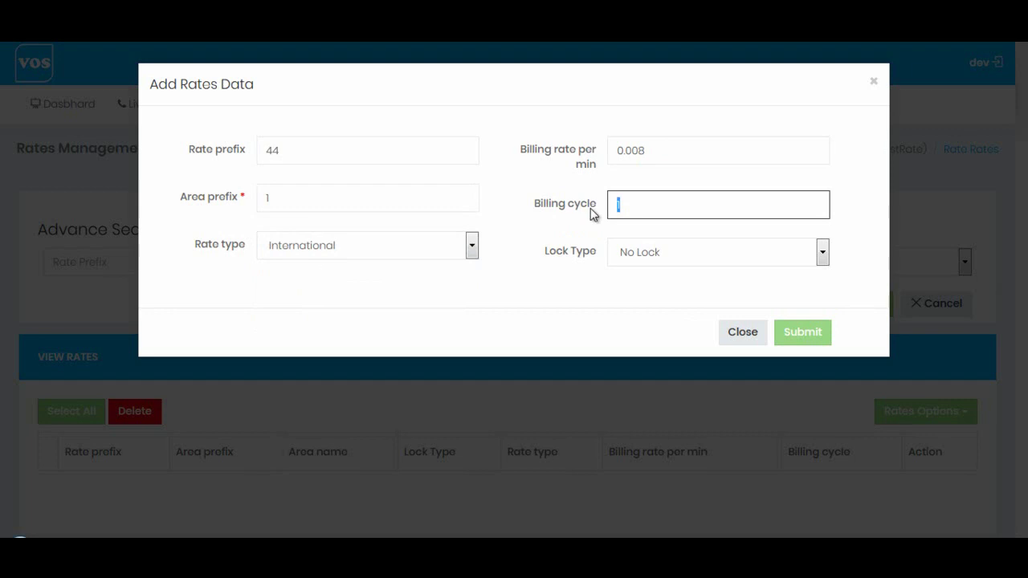
click(587, 292)
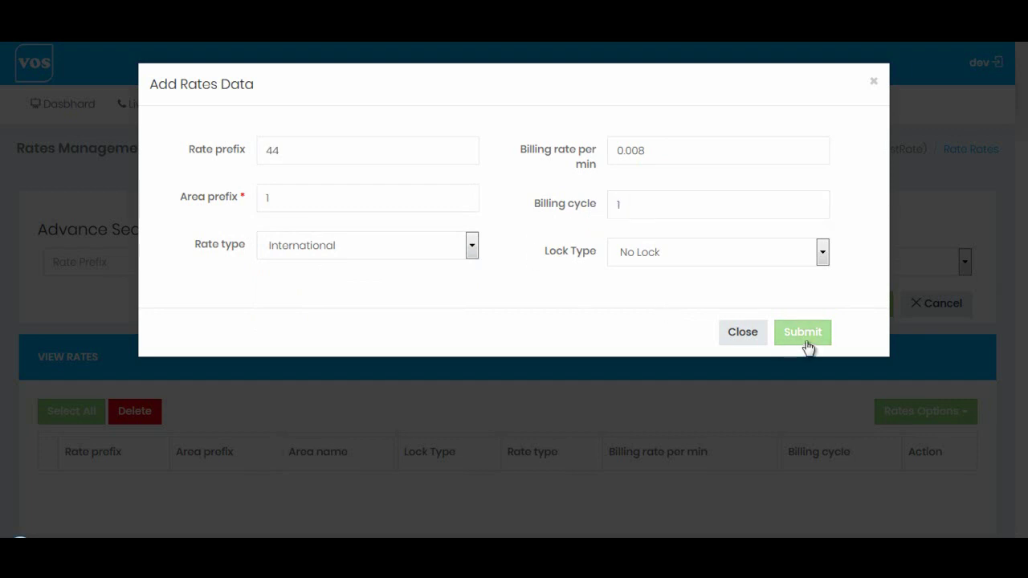
click(807, 347)
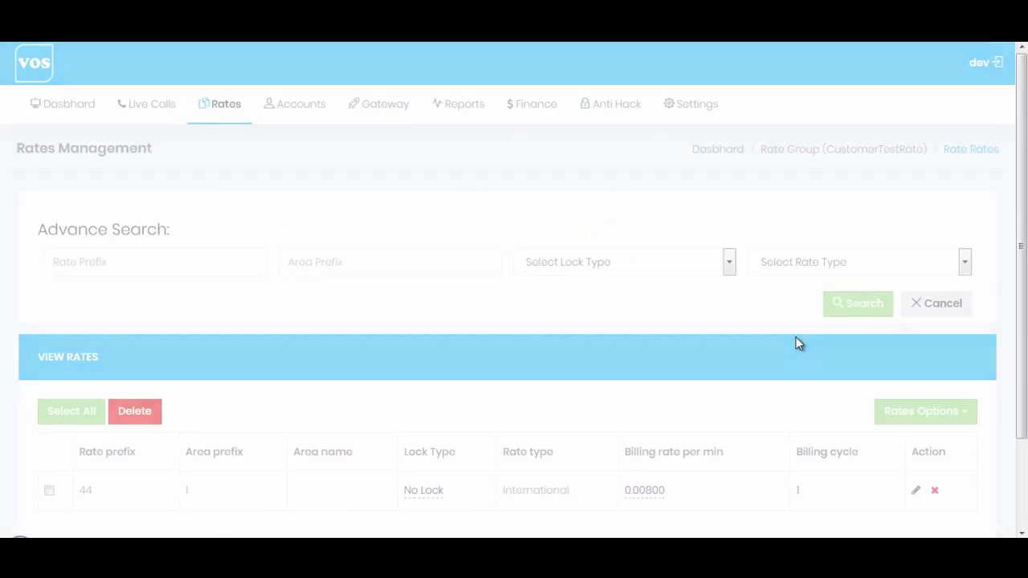
- Begin another CustomerTestRate rate with rate prefix 44, area prefix 2 and rate type International
click(934, 418)
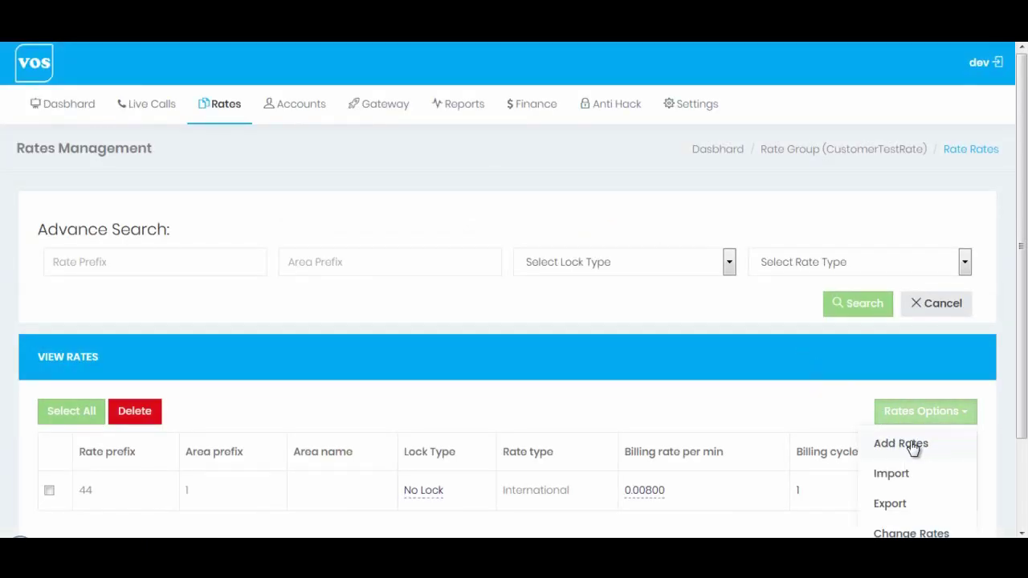
click(911, 445)
click(291, 155)
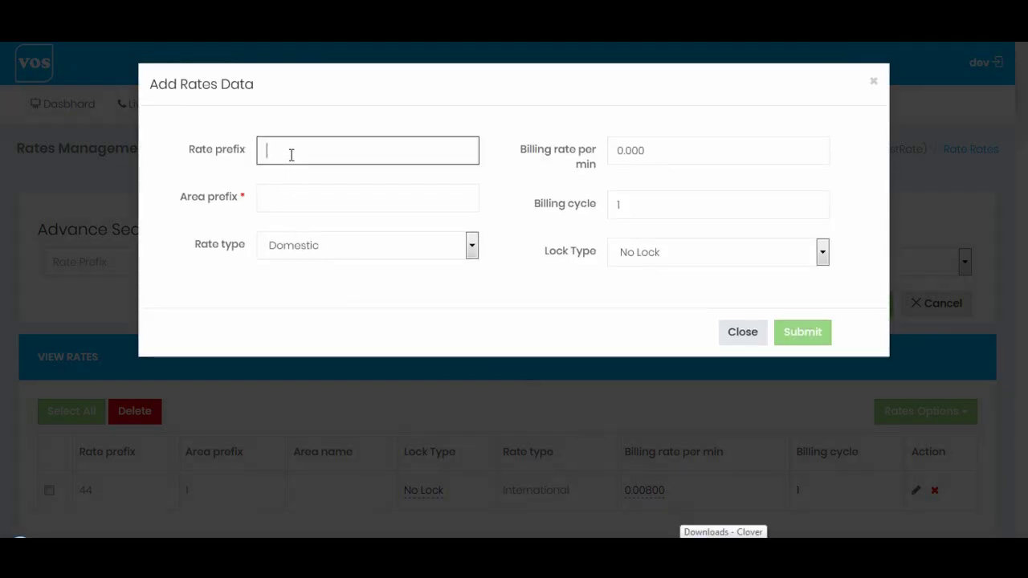
text(44)
click(290, 198)
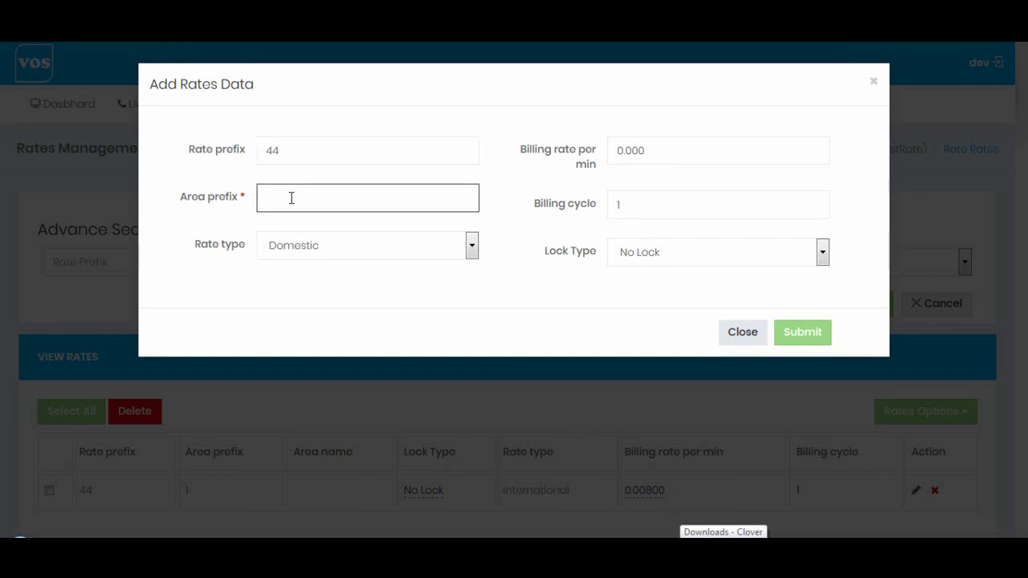
text(2)
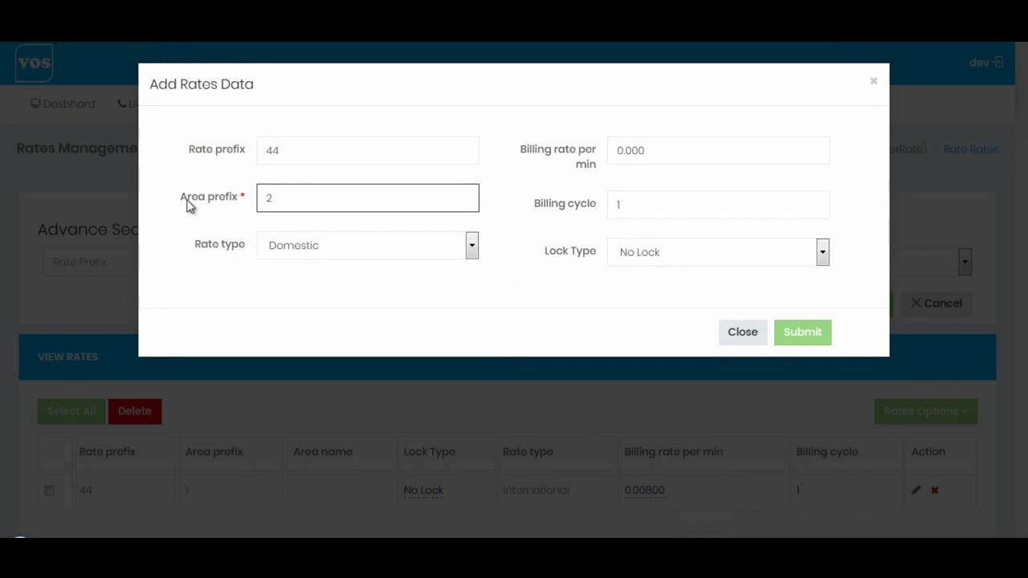
click(322, 254)
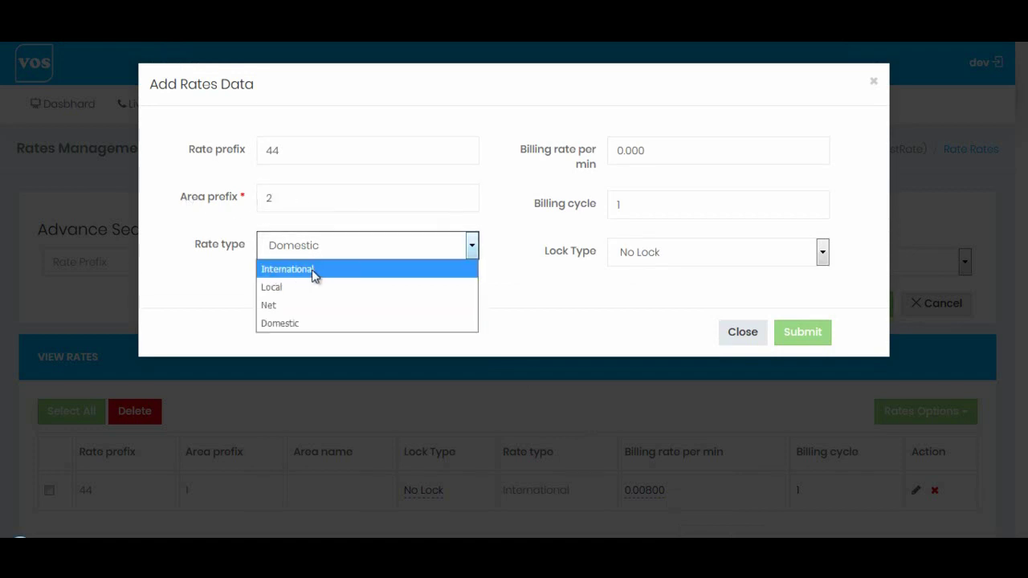
click(315, 270)
- Set the billing rate per minute to 0.006 for area prefix 2 and submit the rate
drag(640, 152, 667, 157)
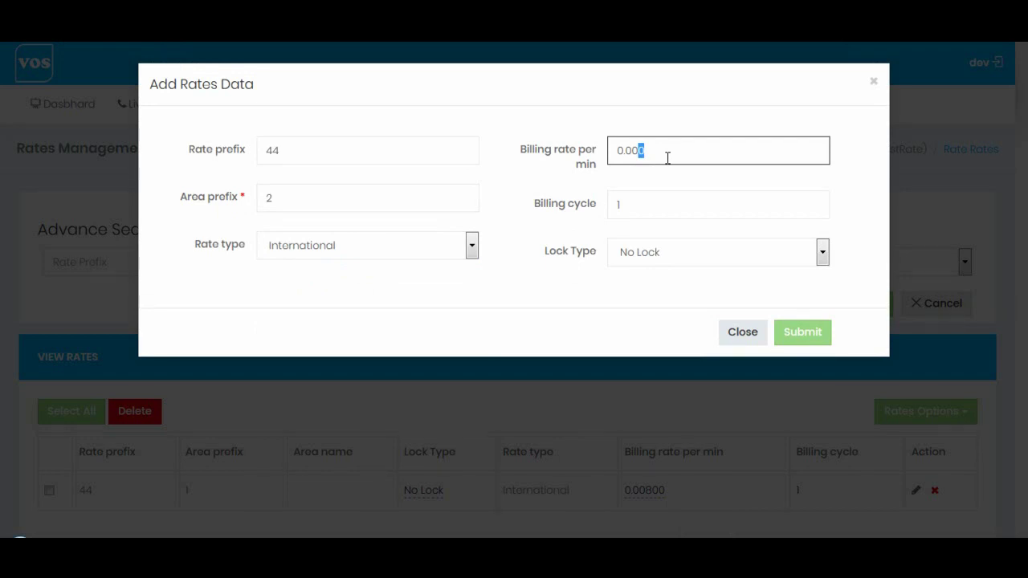
text(6)
drag(615, 150, 688, 152)
click(651, 208)
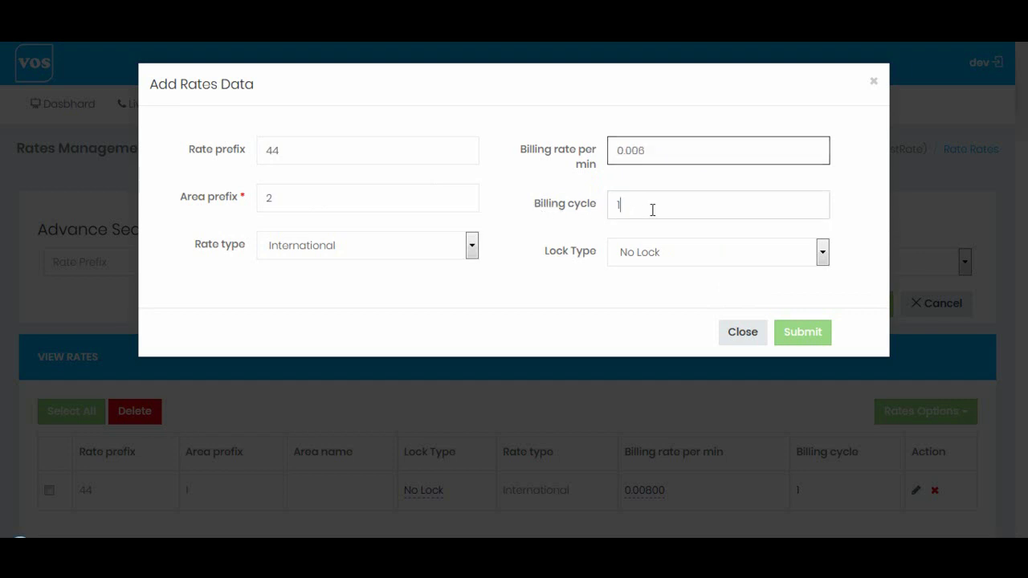
click(803, 340)
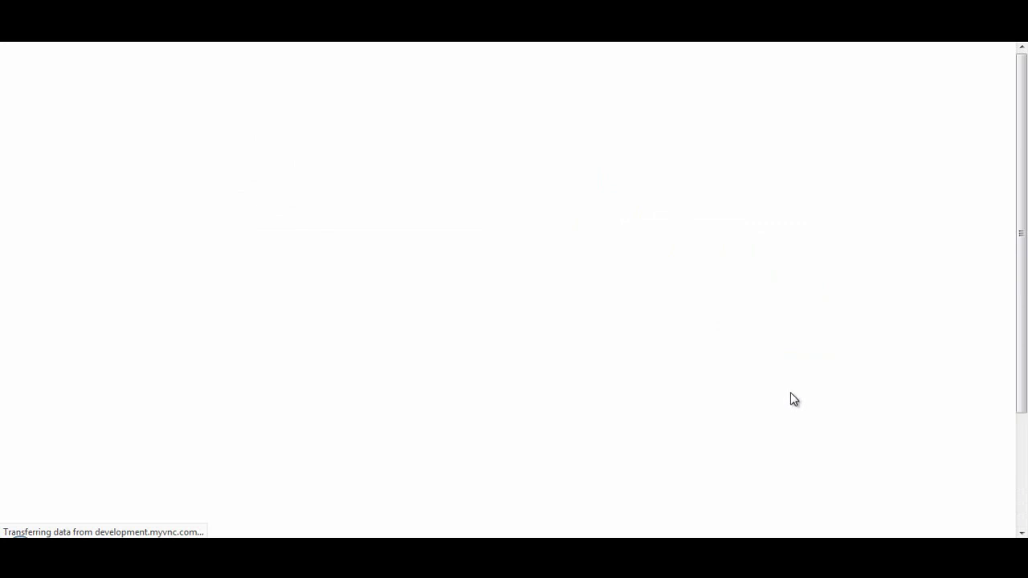
- Begin a third CustomerTestRate rate with rate prefix 44, area prefix 7 and rate type International
click(922, 417)
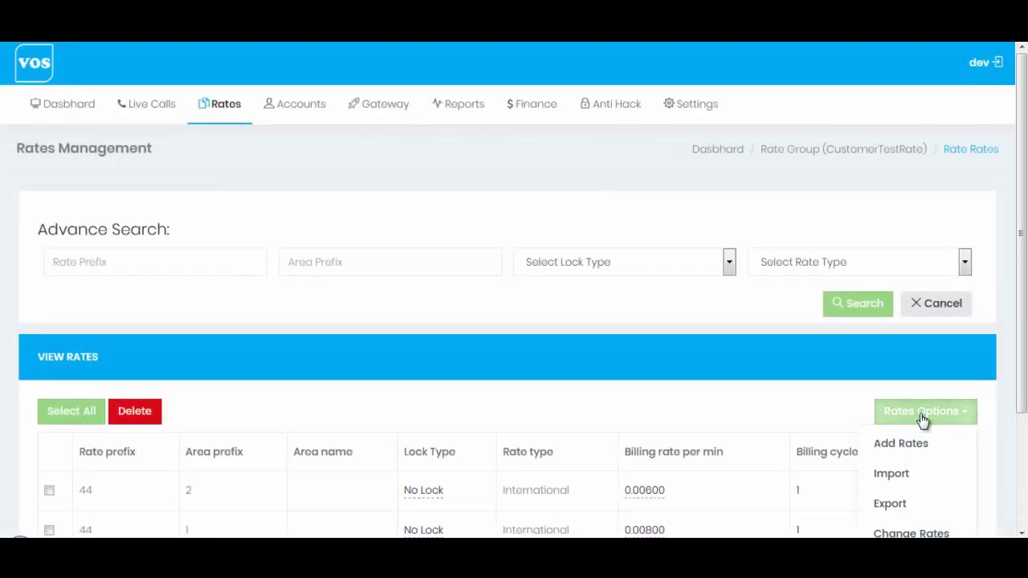
click(913, 447)
click(316, 159)
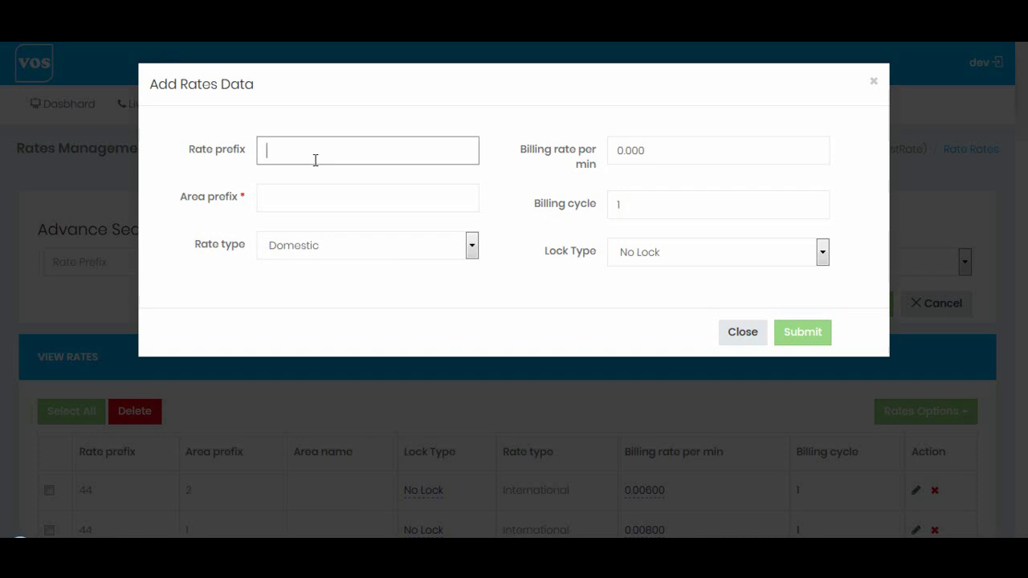
text(44)
click(311, 193)
text(7)
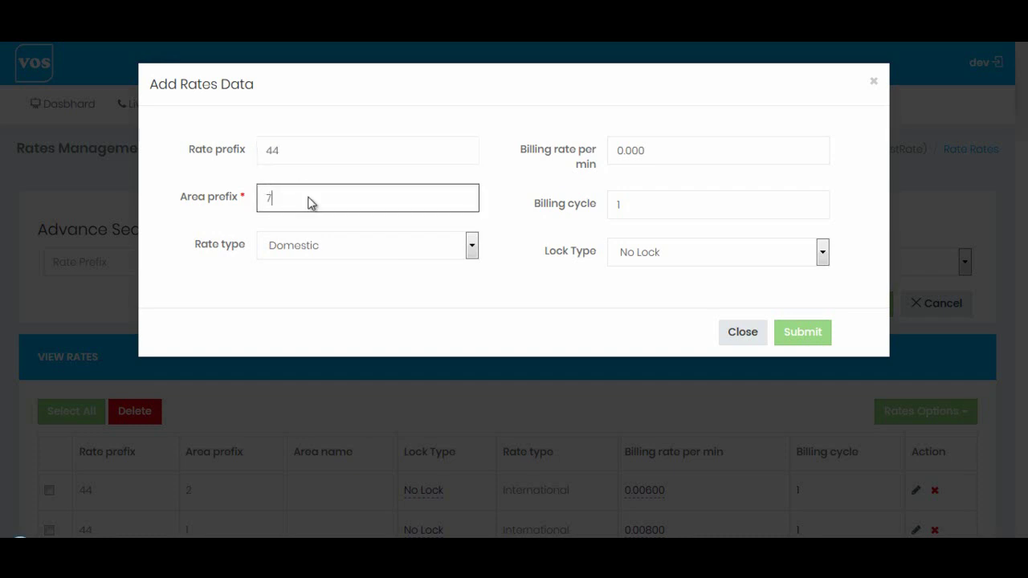
click(304, 251)
click(336, 272)
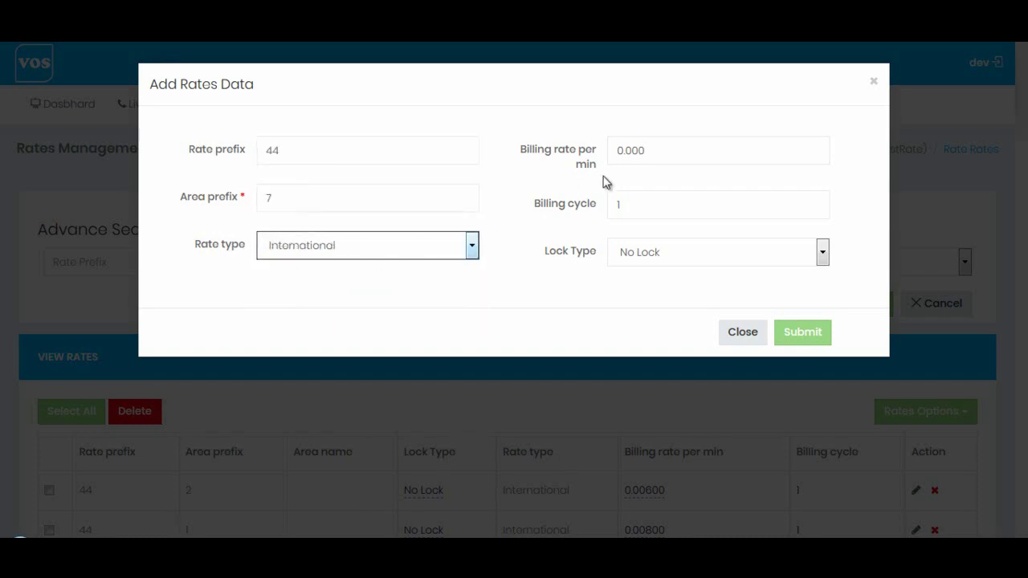
- Set the billing rate per minute to 0.02 for area prefix 7 and submit the rate
drag(631, 150, 690, 149)
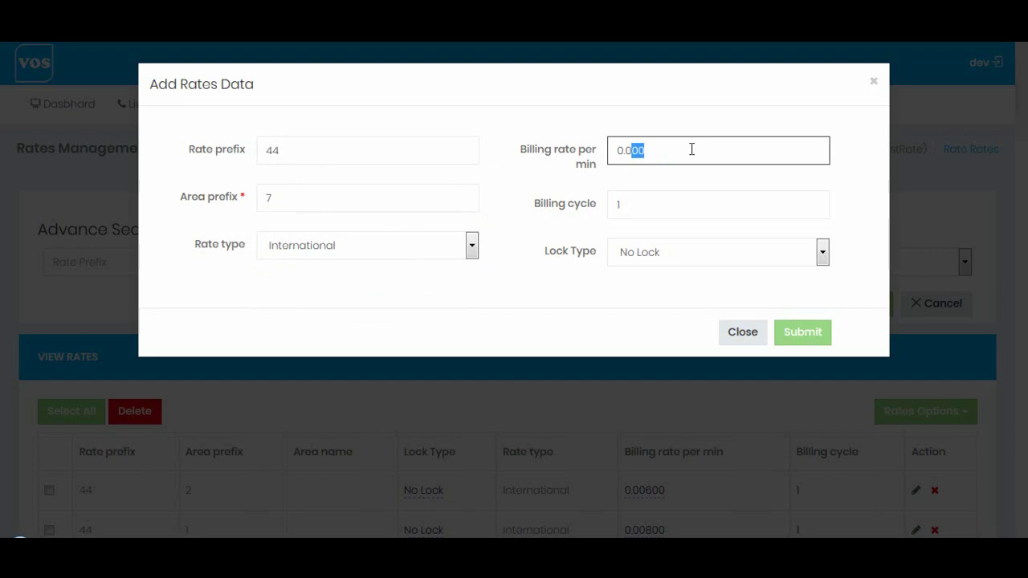
text(2)
drag(532, 204, 635, 209)
click(799, 213)
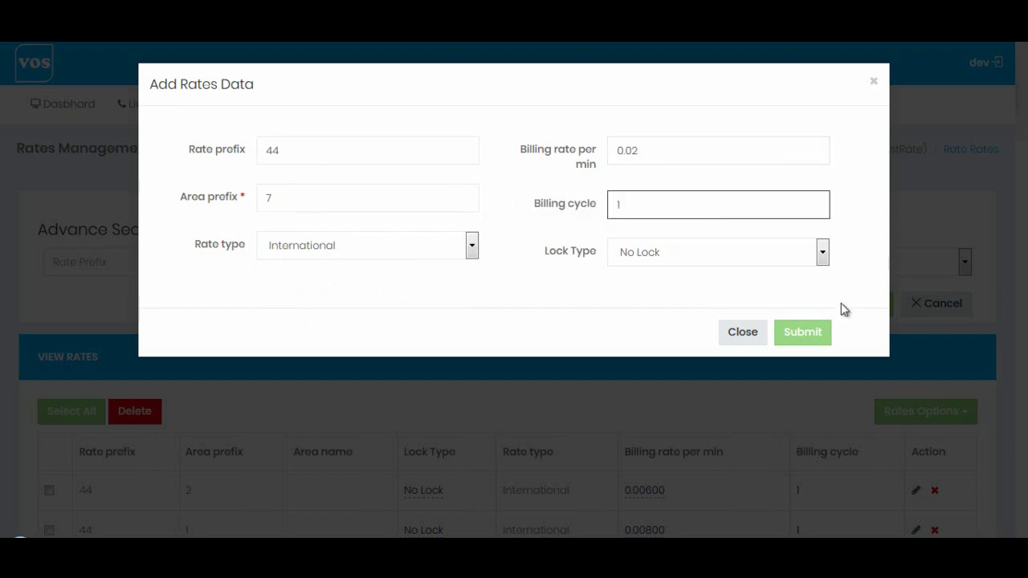
drag(640, 209, 535, 204)
click(805, 337)
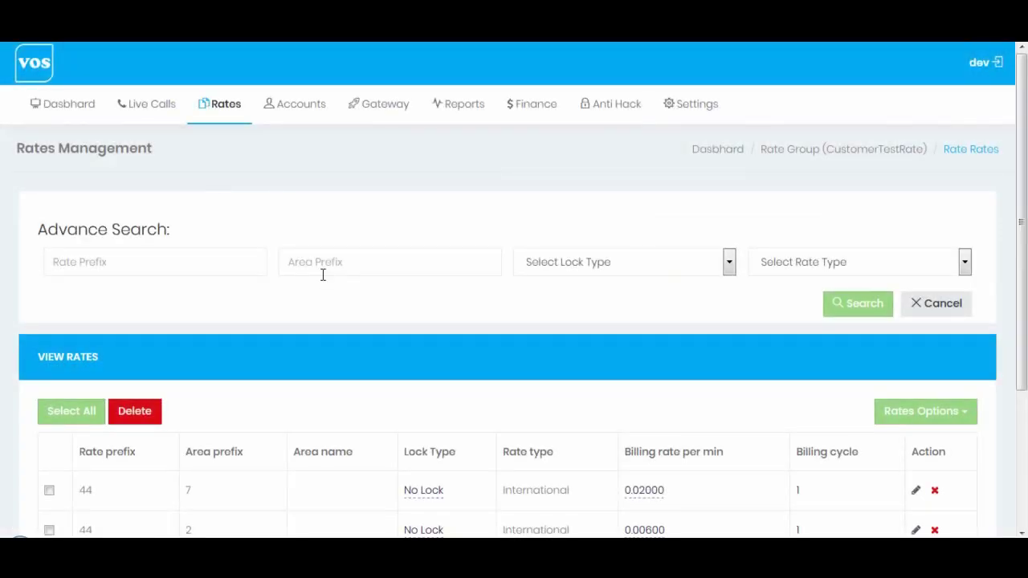
- Return to the rate group list and open the rates of the VendorTestRate group
scroll(322, 274, down, 3)
scroll(319, 268, up, 3)
click(225, 106)
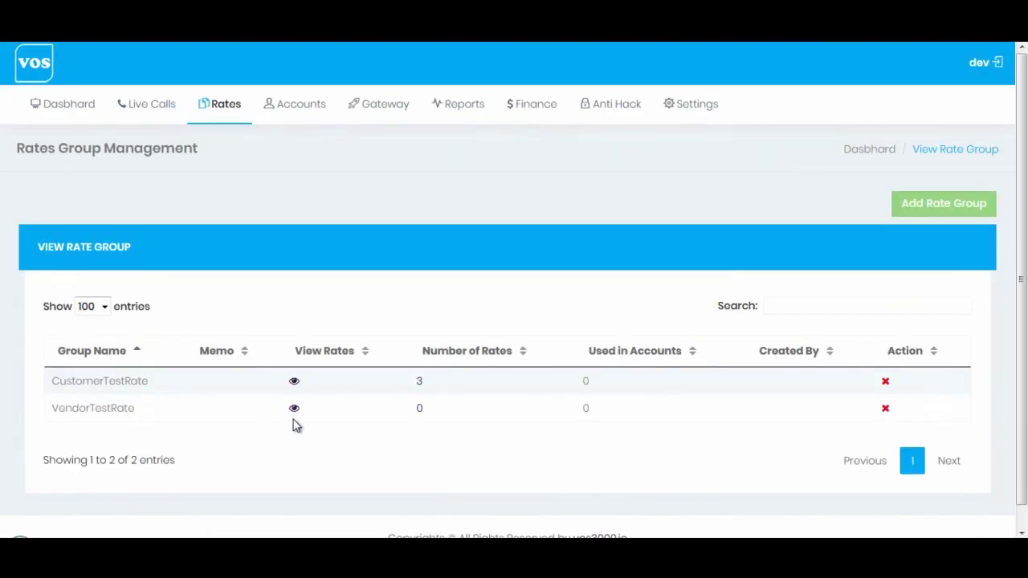
click(294, 409)
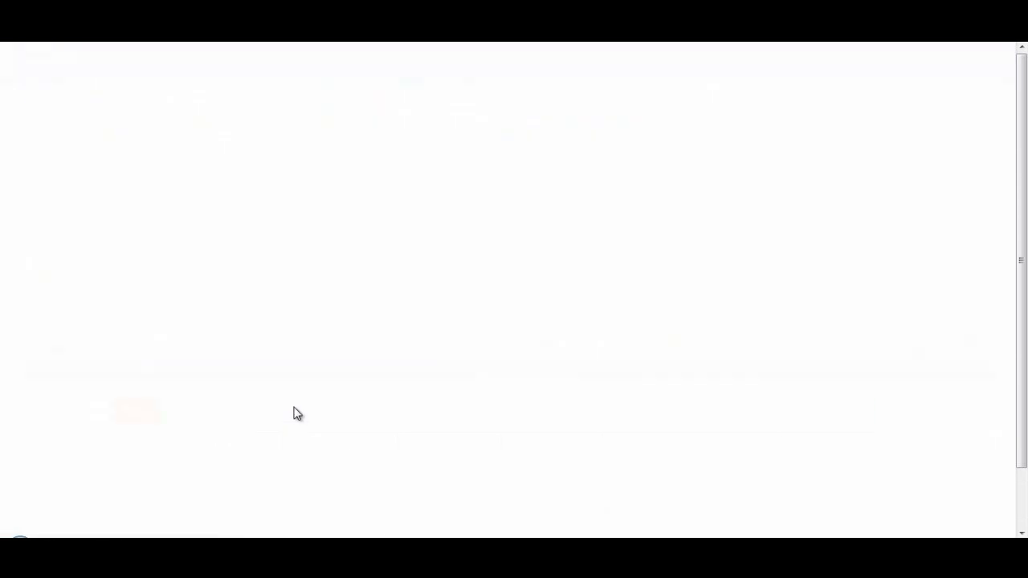
- Add an International rate to VendorTestRate with rate prefix 44, area prefix 1 and a billing rate of 0.005 per minute
click(935, 411)
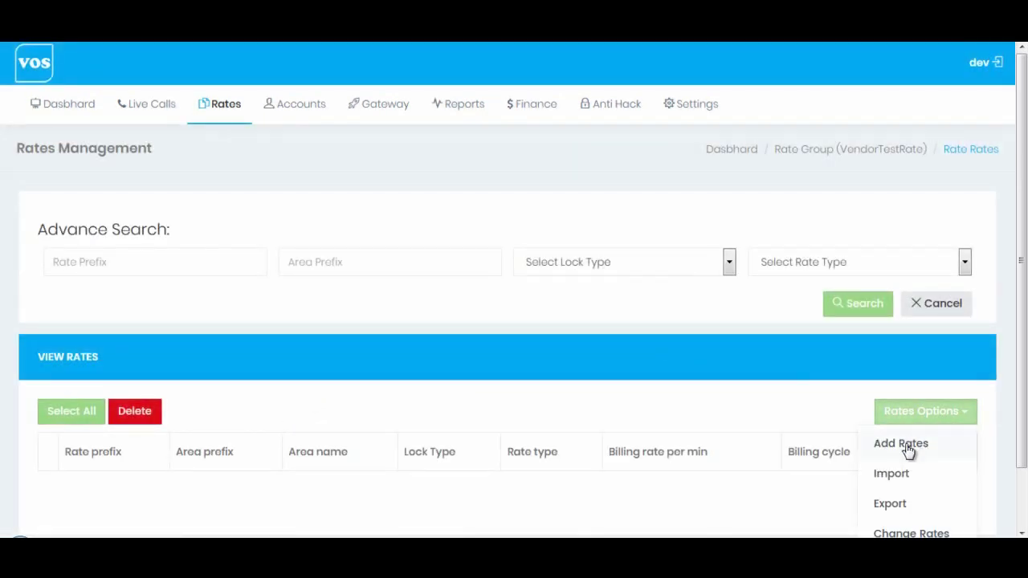
click(906, 447)
click(323, 151)
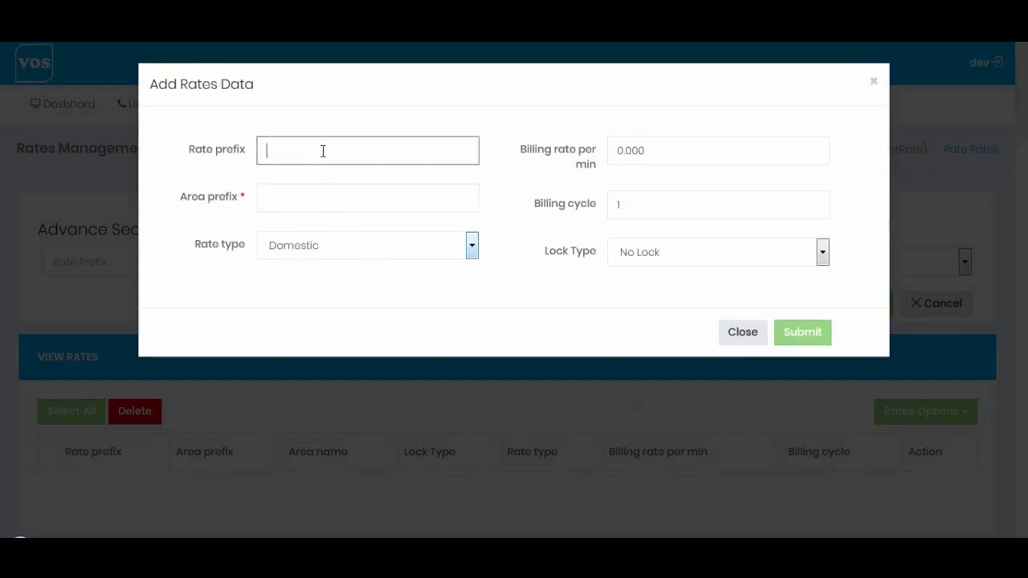
click(300, 200)
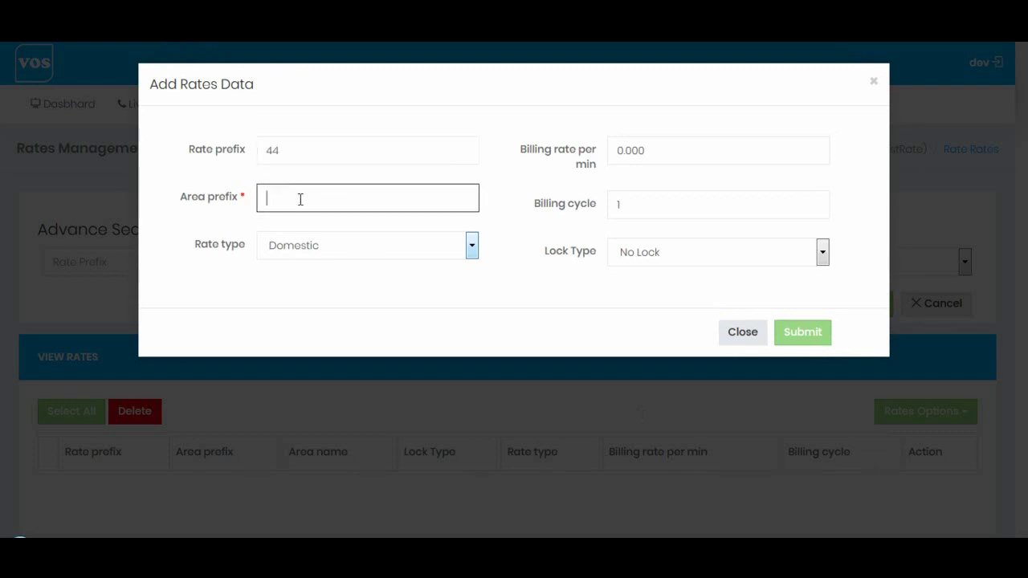
text(1)
click(311, 245)
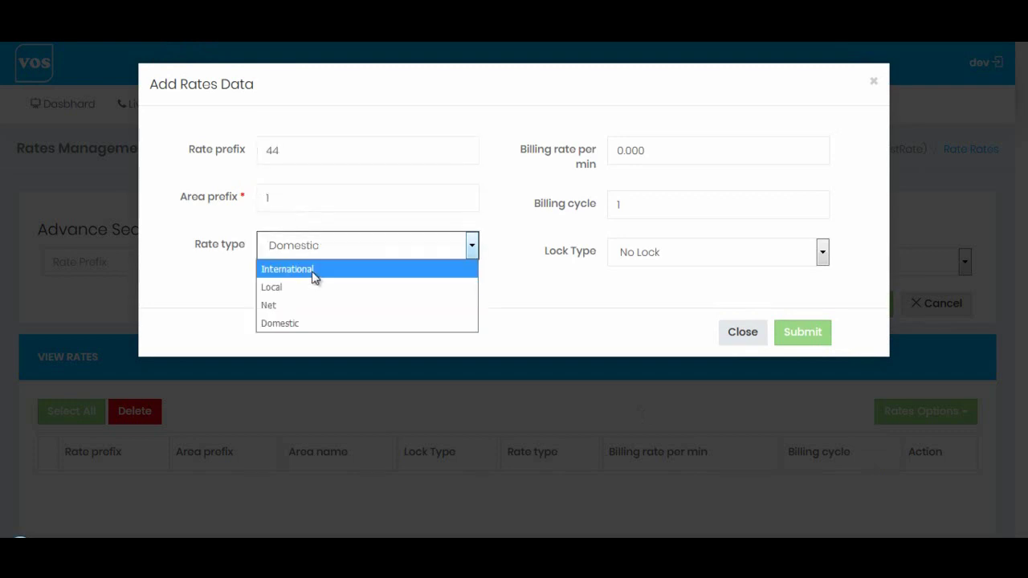
click(314, 274)
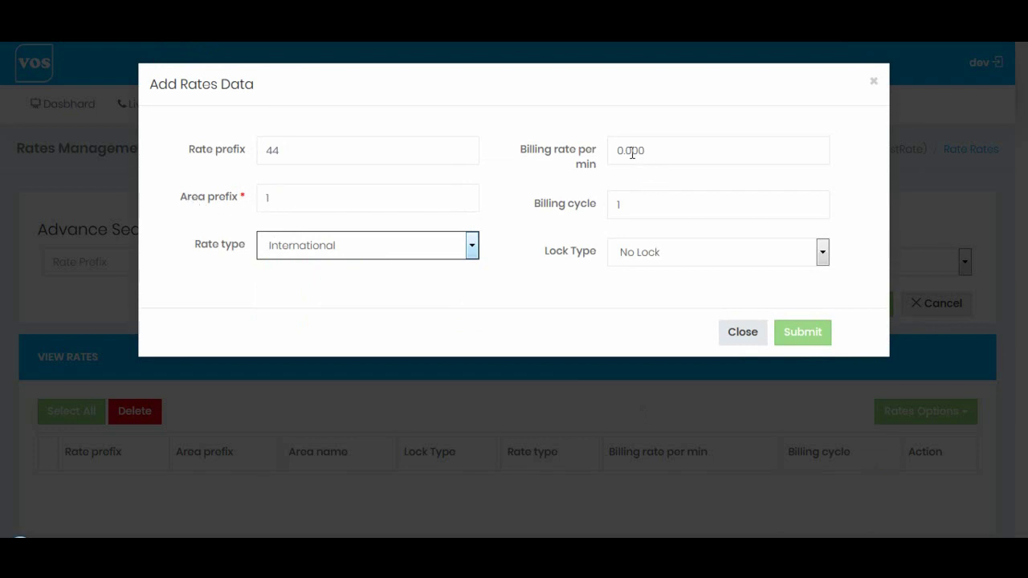
drag(637, 150, 651, 151)
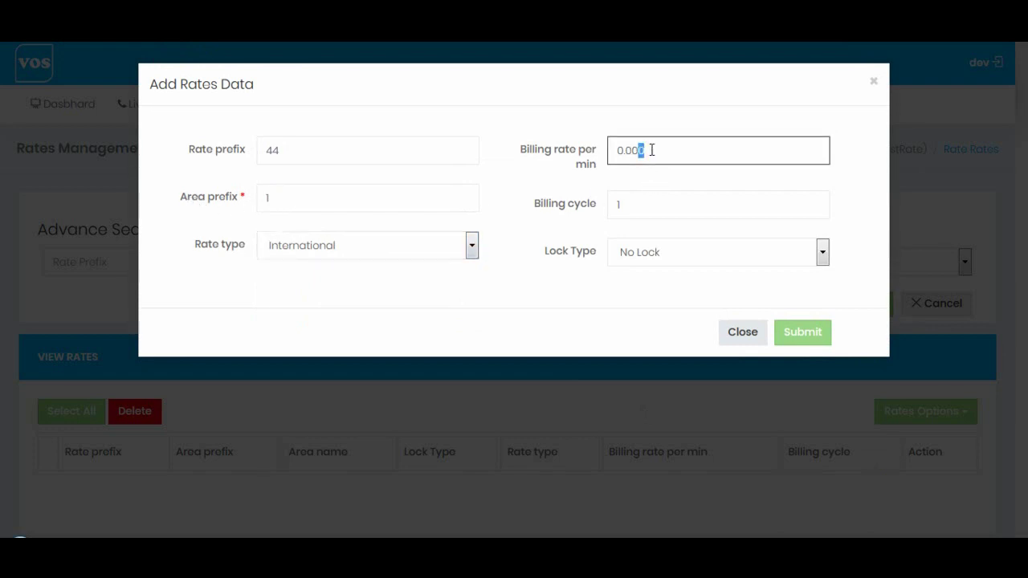
click(803, 334)
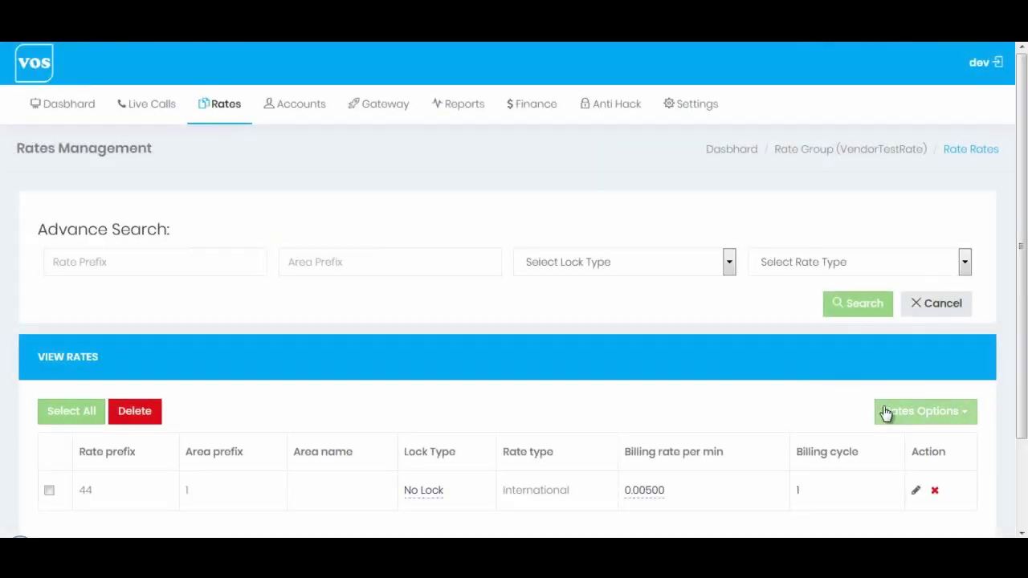
- Add an International rate to VendorTestRate with rate prefix 44, area prefix 2 and a billing rate of 0.004 per minute
click(886, 413)
click(911, 446)
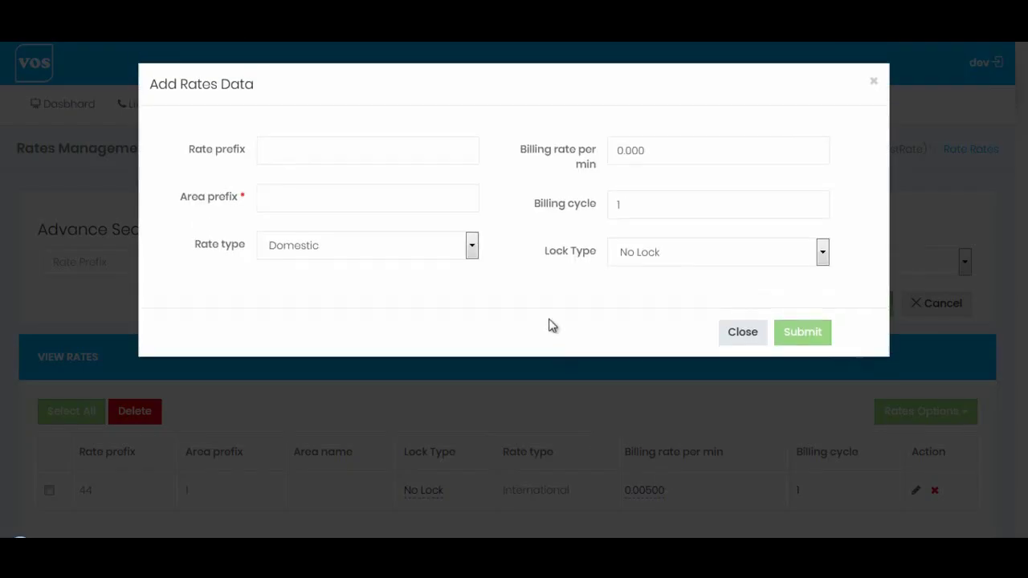
click(314, 153)
text(44)
click(289, 197)
text(2)
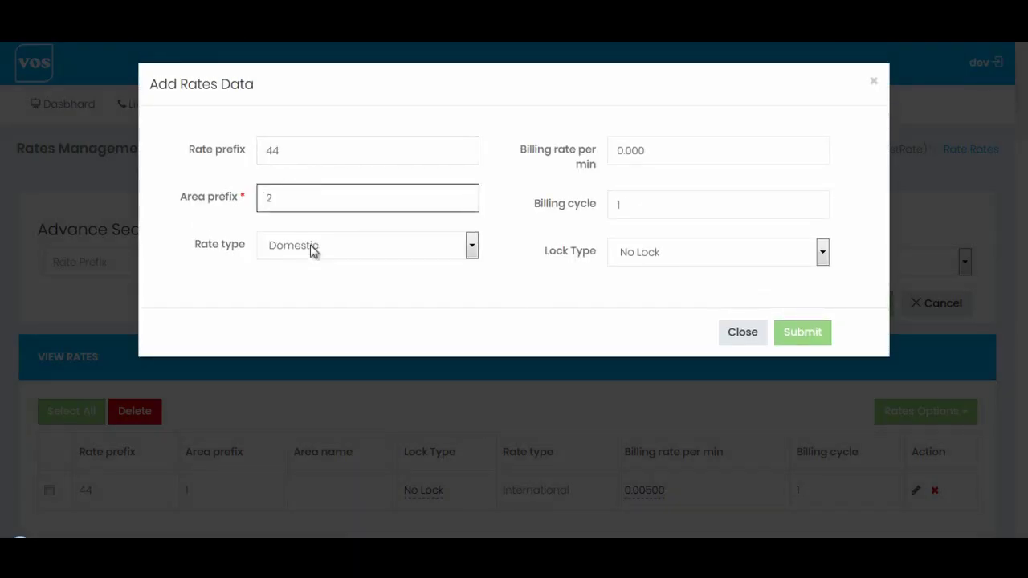
click(313, 251)
click(340, 269)
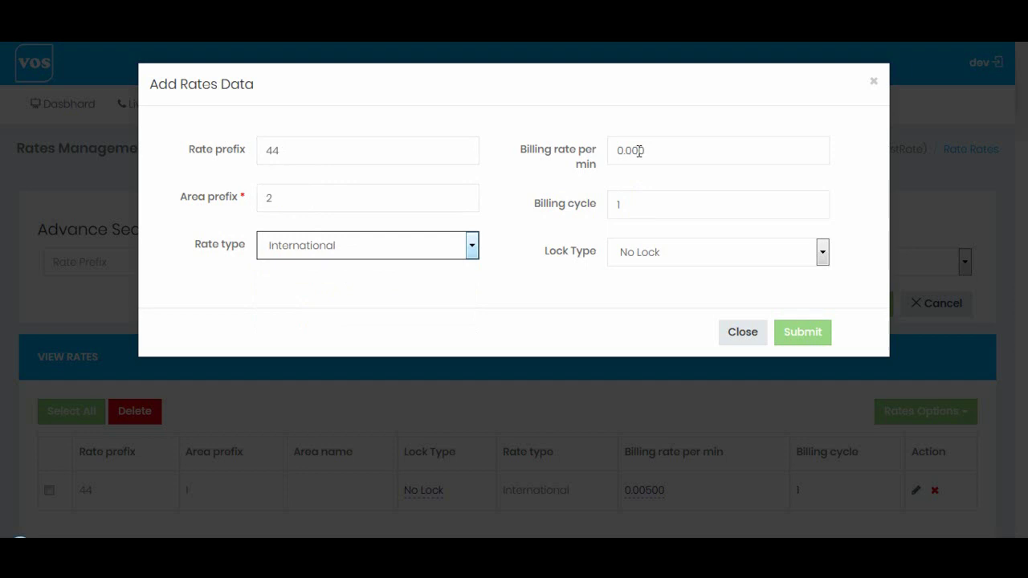
drag(640, 151, 678, 153)
text(4)
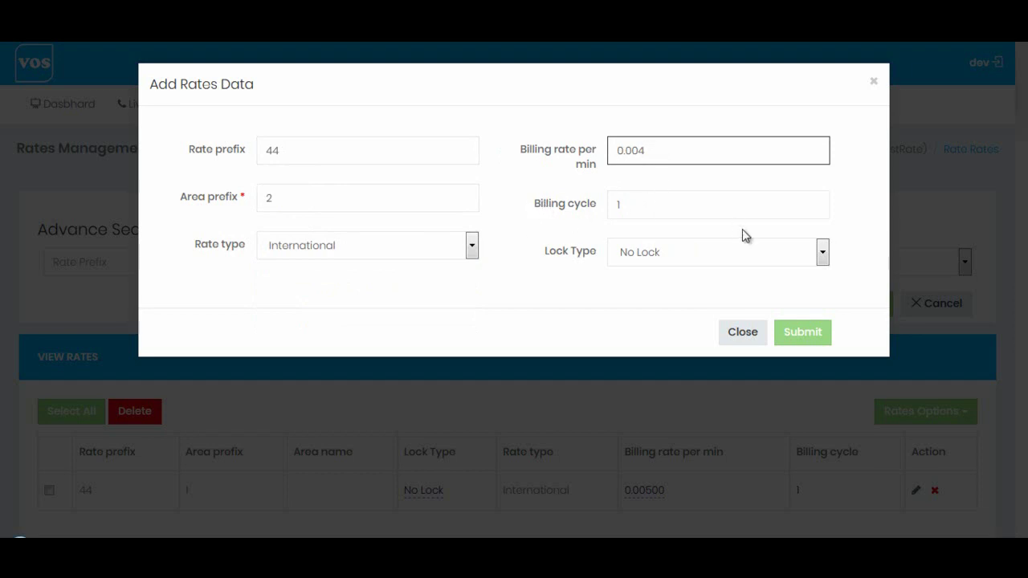
click(815, 336)
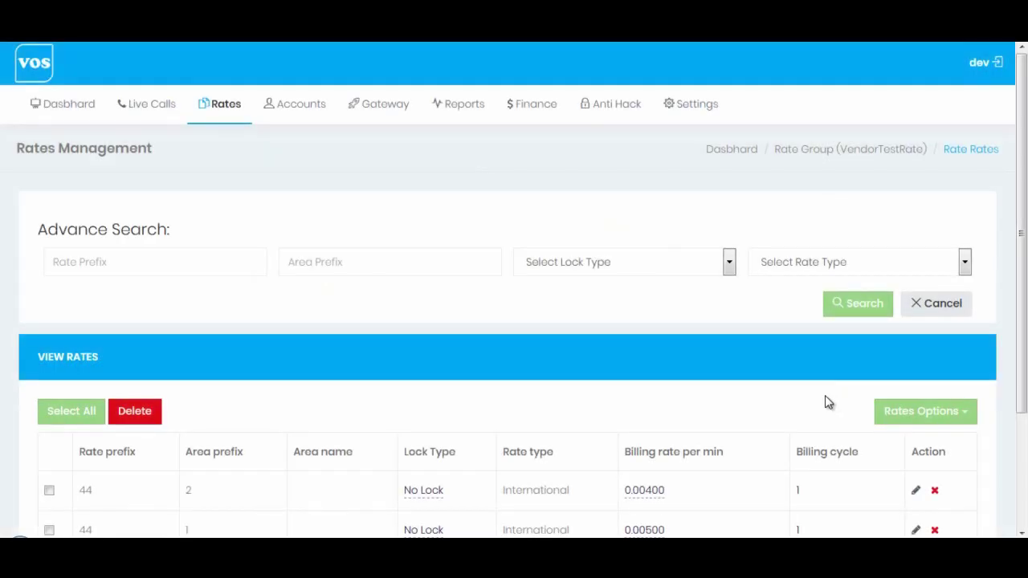
- Add an International rate to VendorTestRate with rate prefix 44, area prefix 7 and a billing rate of 0.01 per minute
scroll(827, 398, down, 3)
click(924, 273)
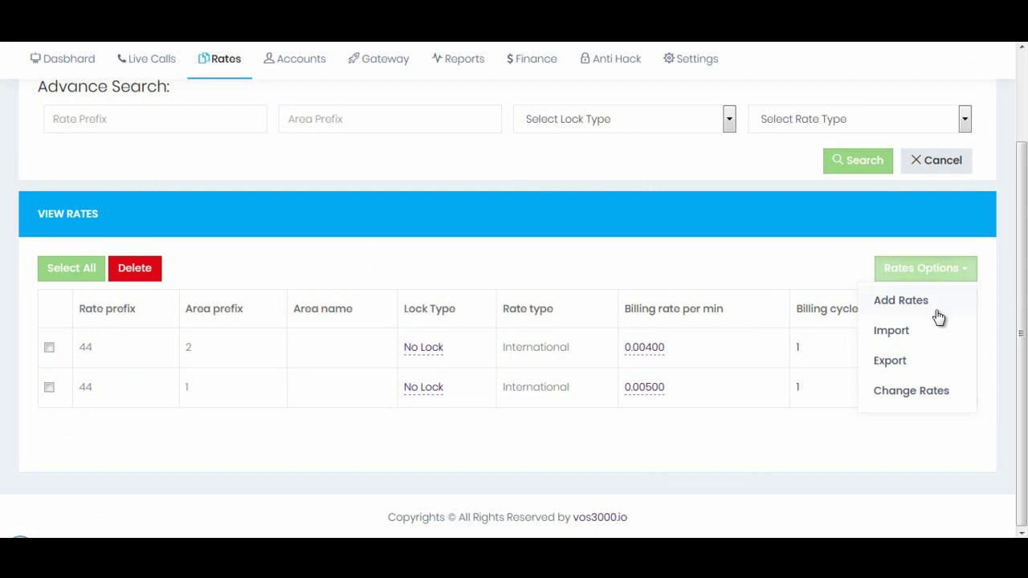
click(931, 307)
click(282, 149)
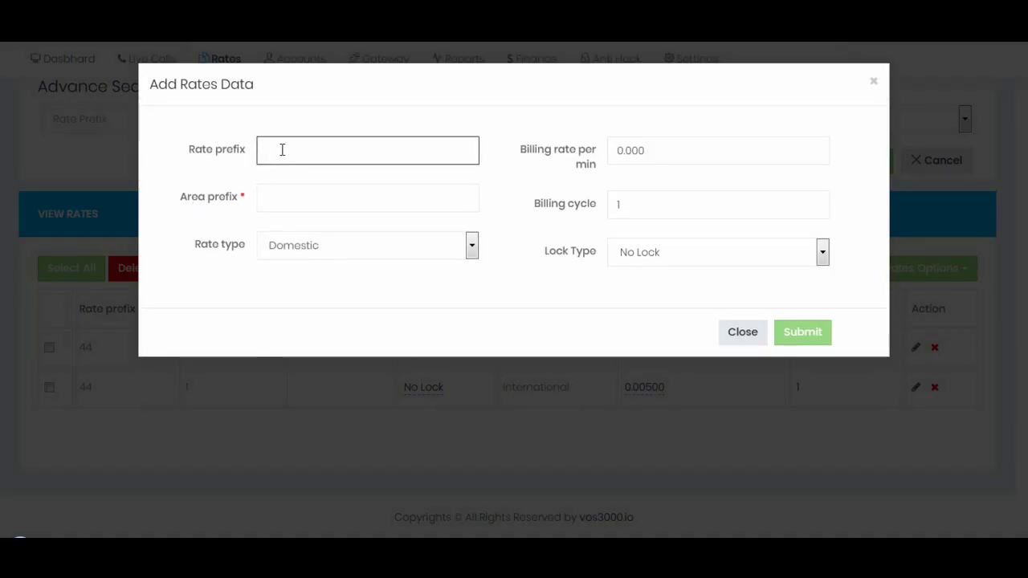
click(308, 198)
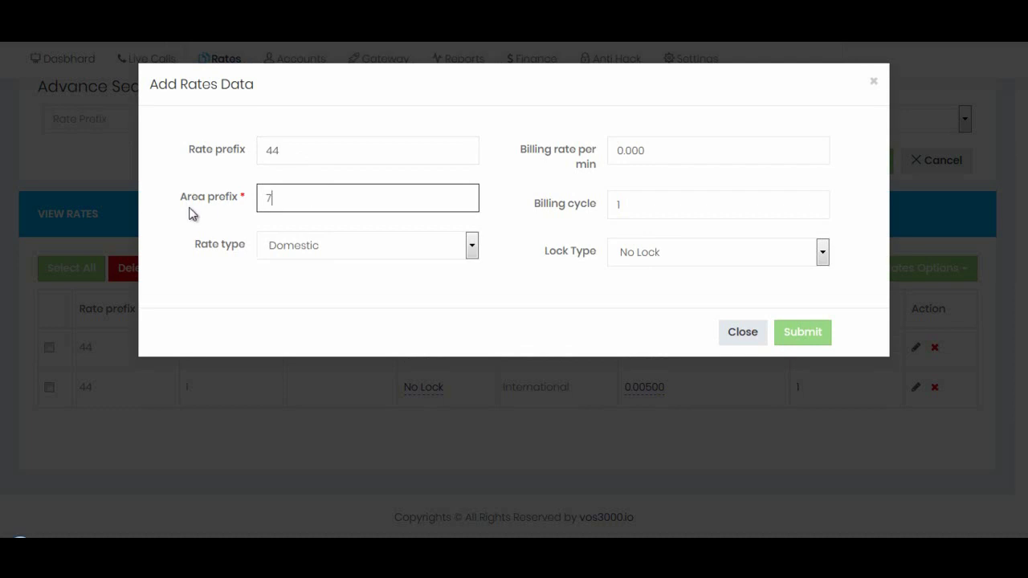
click(382, 247)
click(318, 269)
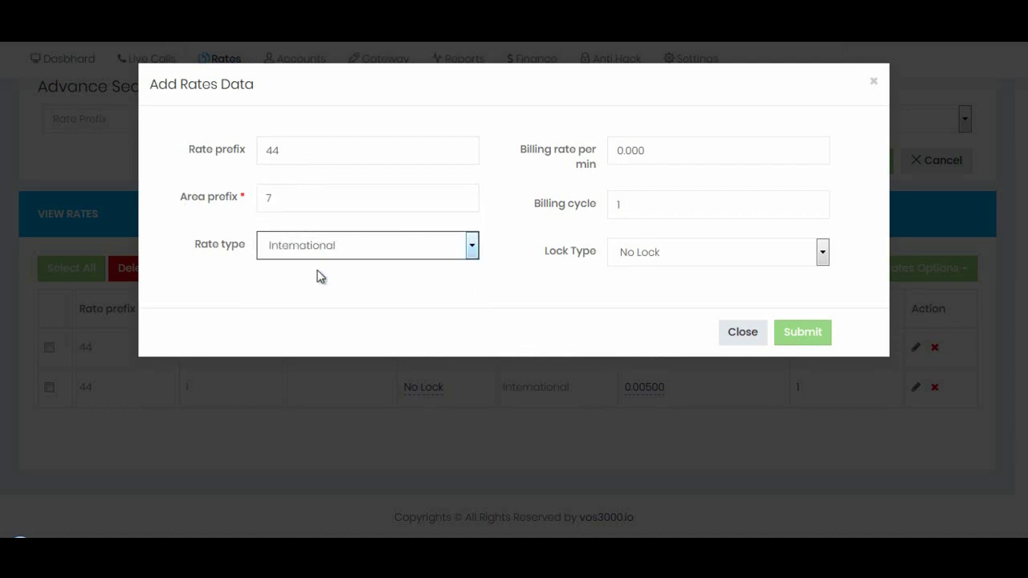
drag(626, 152, 676, 157)
click(644, 152)
text(1)
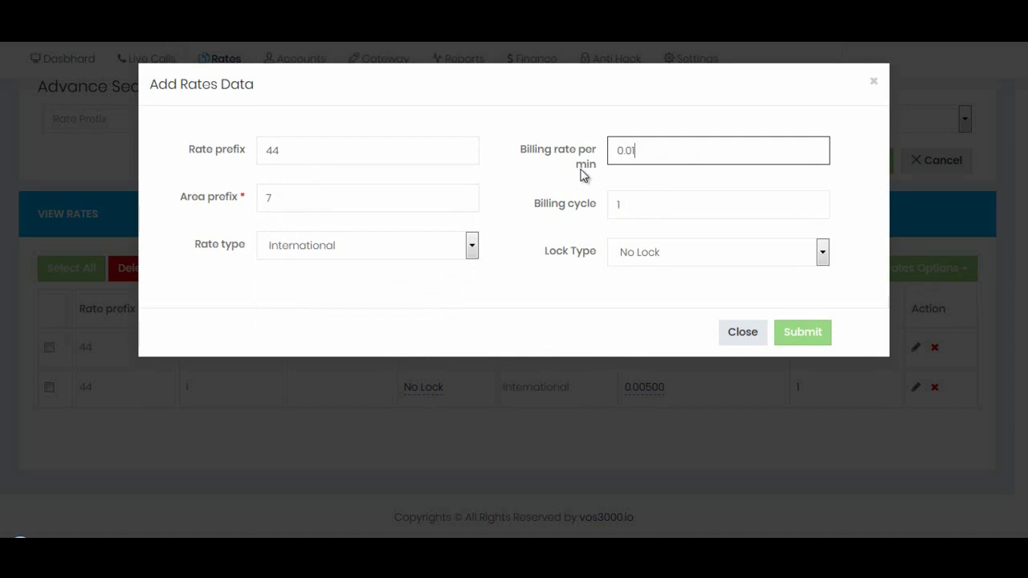
click(810, 339)
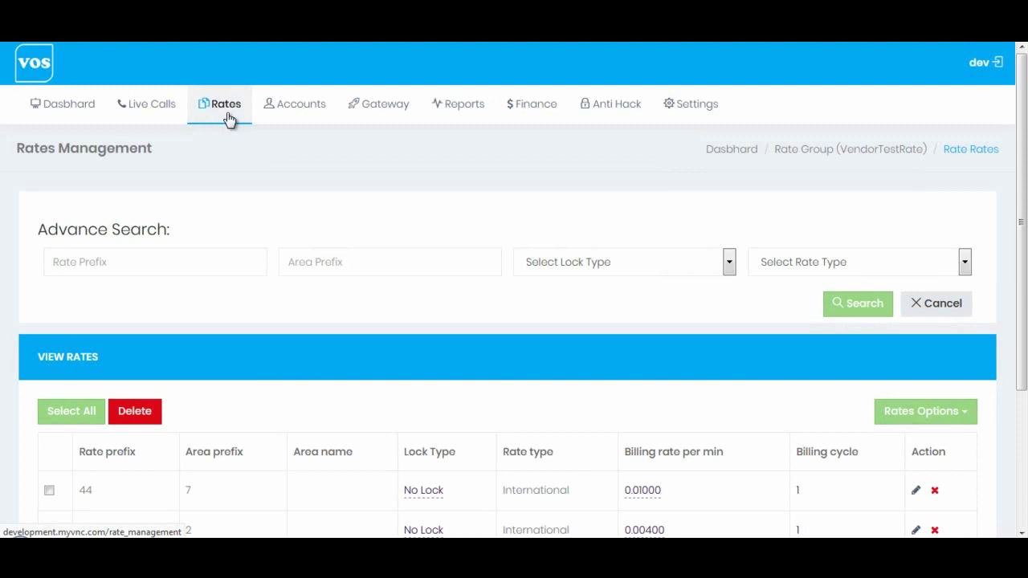
- Return to the rate group list and review the CustomerTestRate and VendorTestRate entries
click(228, 118)
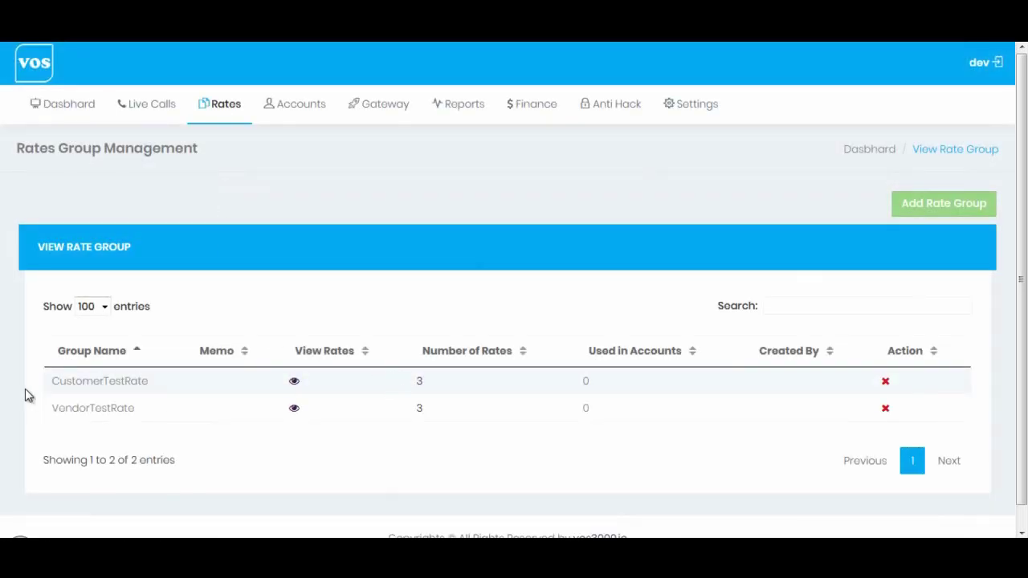
drag(53, 386, 150, 394)
drag(53, 410, 134, 411)
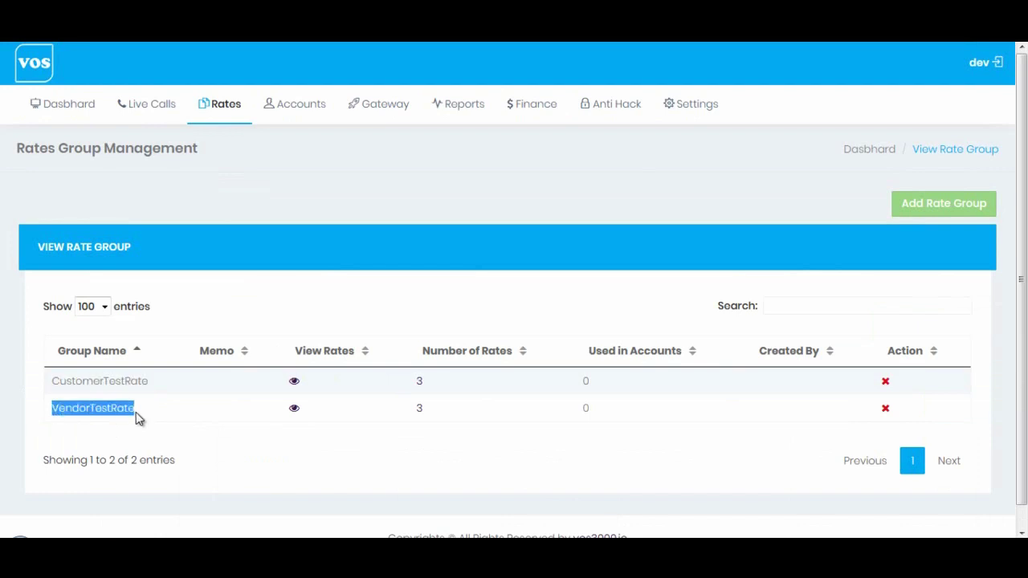
click(358, 442)
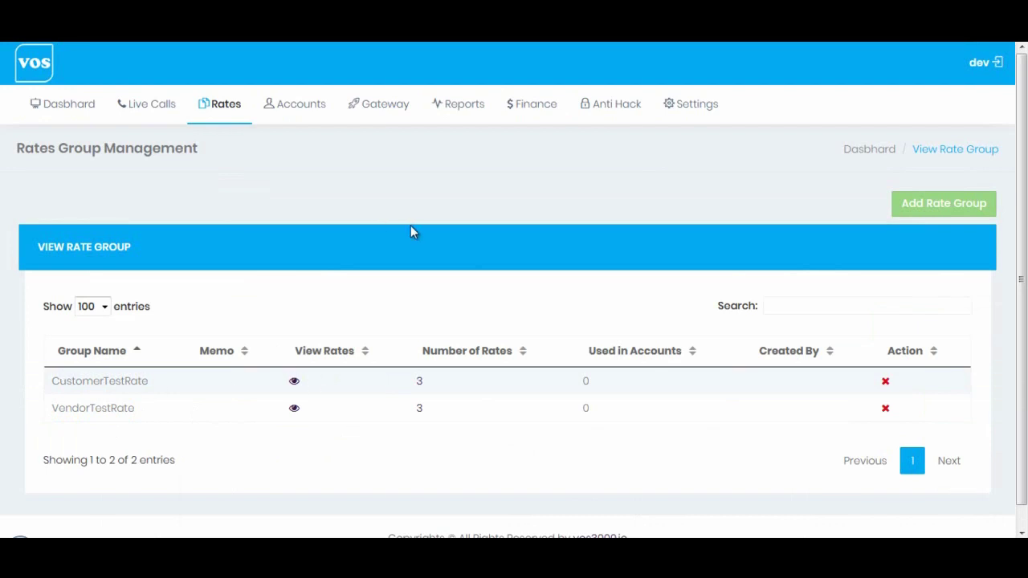
- Add a customer account with ID CustomerTest, money 50 and billing rate CustomerTestRate
mouse_move(298, 103)
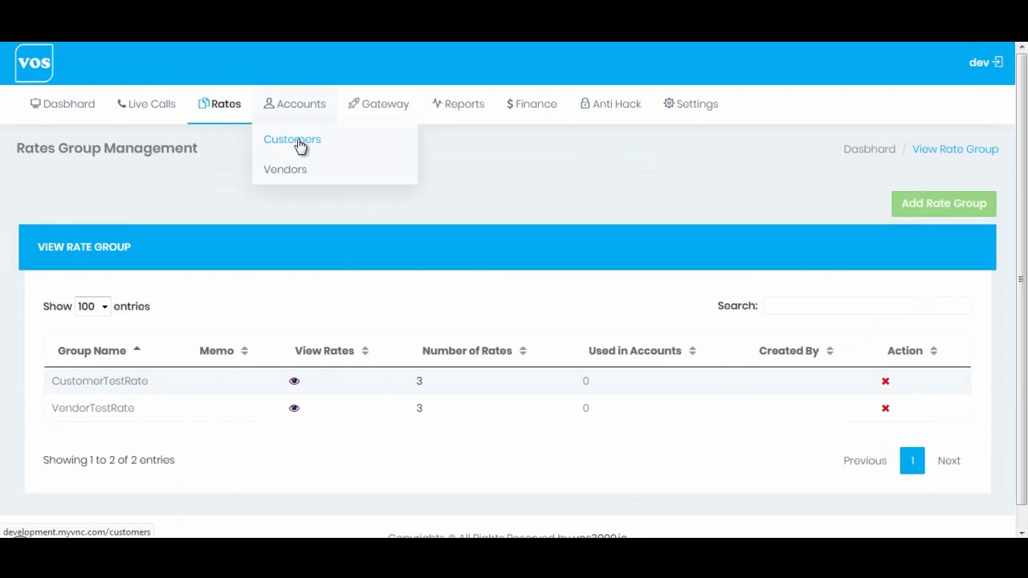
click(299, 143)
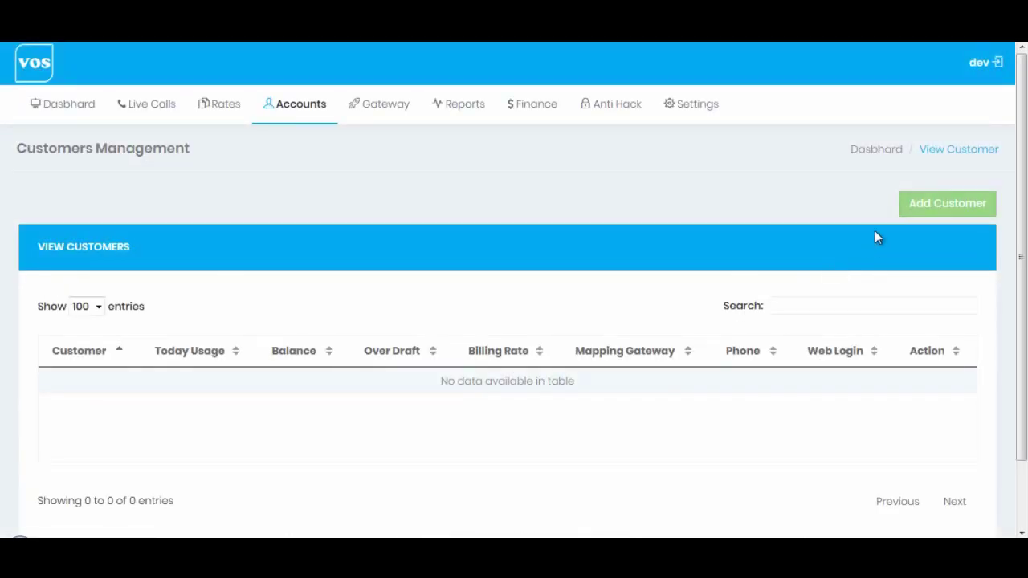
click(955, 204)
click(453, 132)
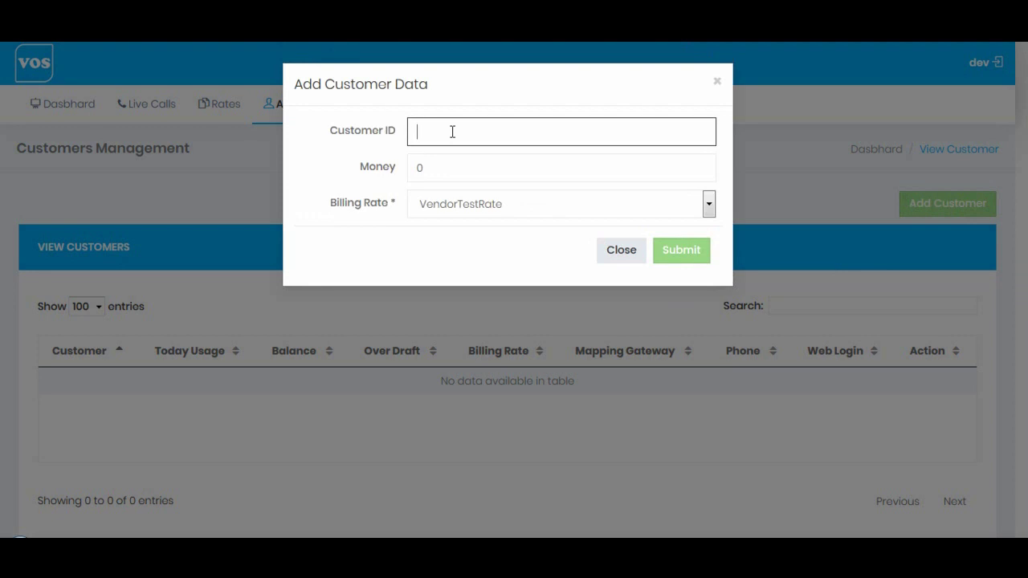
text(CustomerTest)
key(Tab)
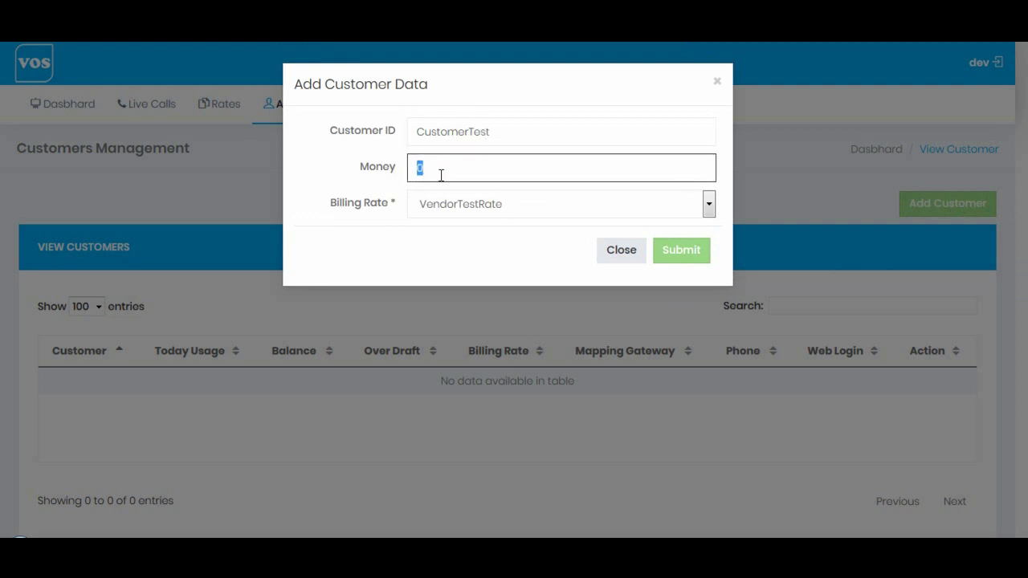
text(50)
click(496, 210)
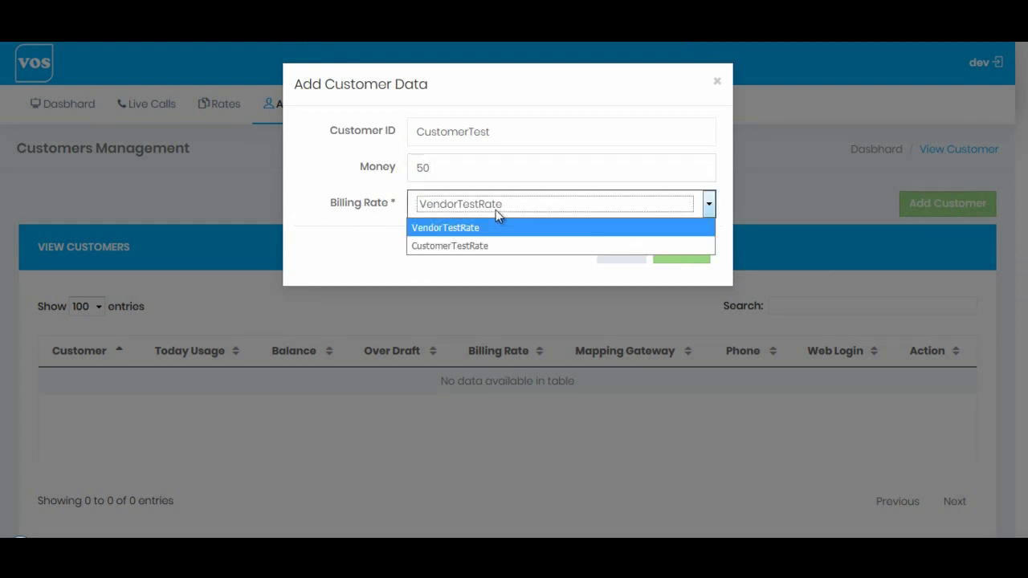
click(454, 249)
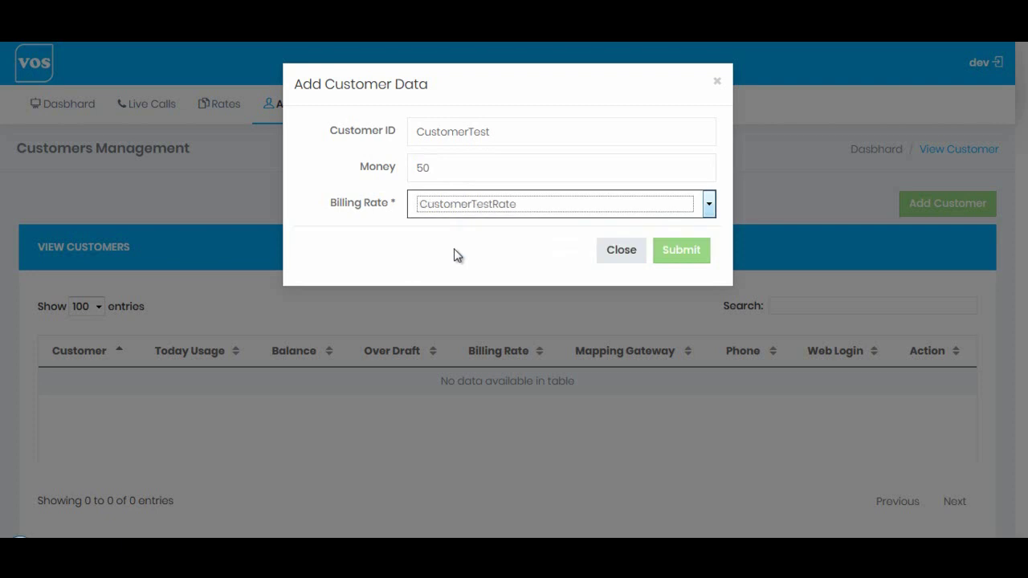
click(682, 256)
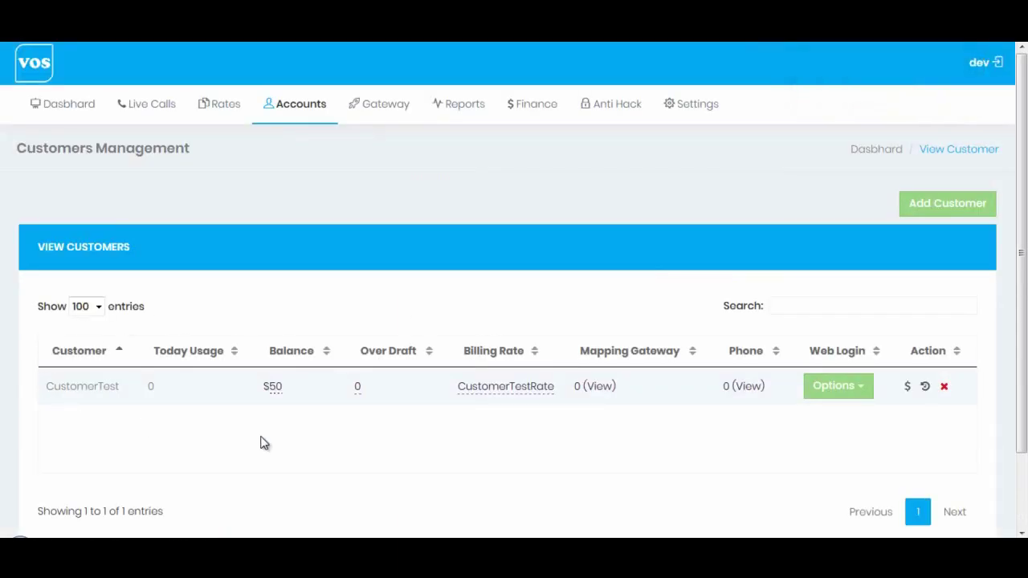
- Start a new mapping gateway for CustomerTest with username CustomerGW, auth type International and capacity 64
drag(47, 386, 120, 389)
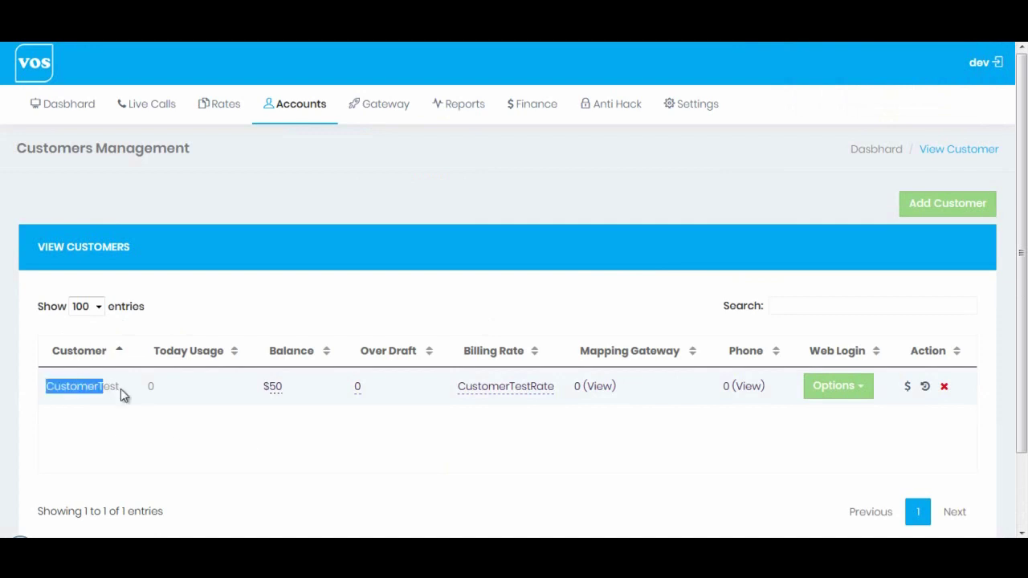
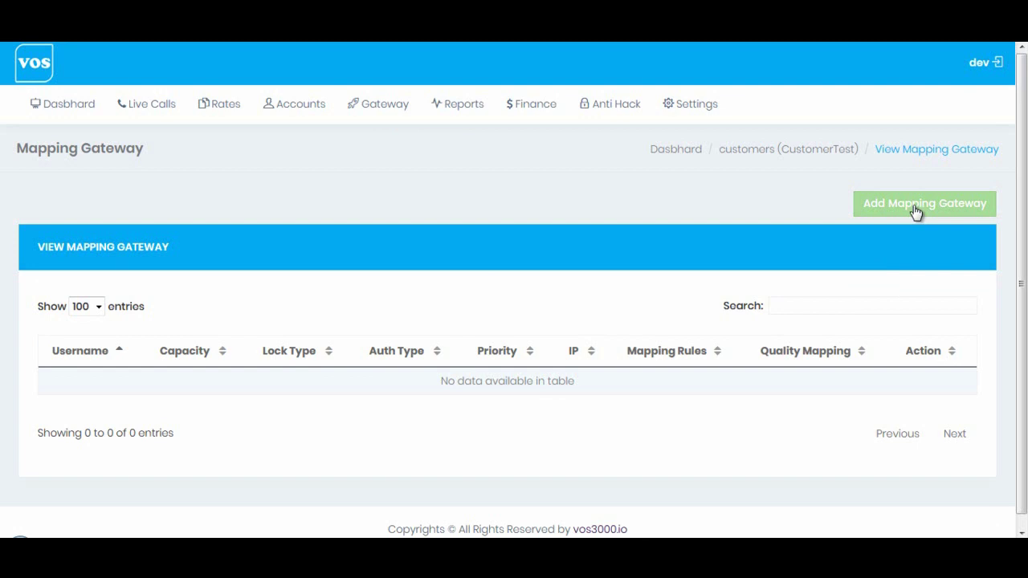
click(910, 207)
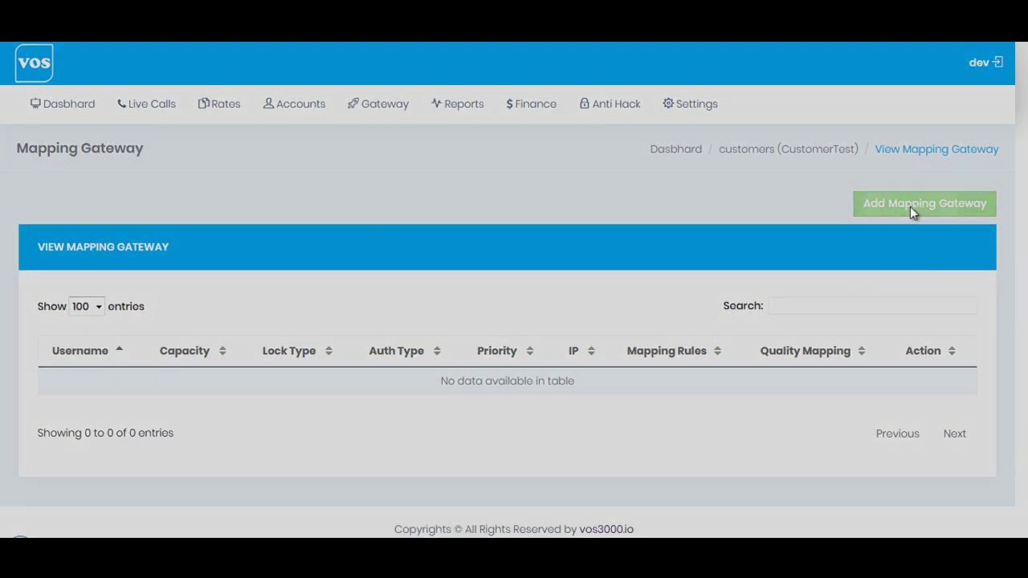
click(426, 135)
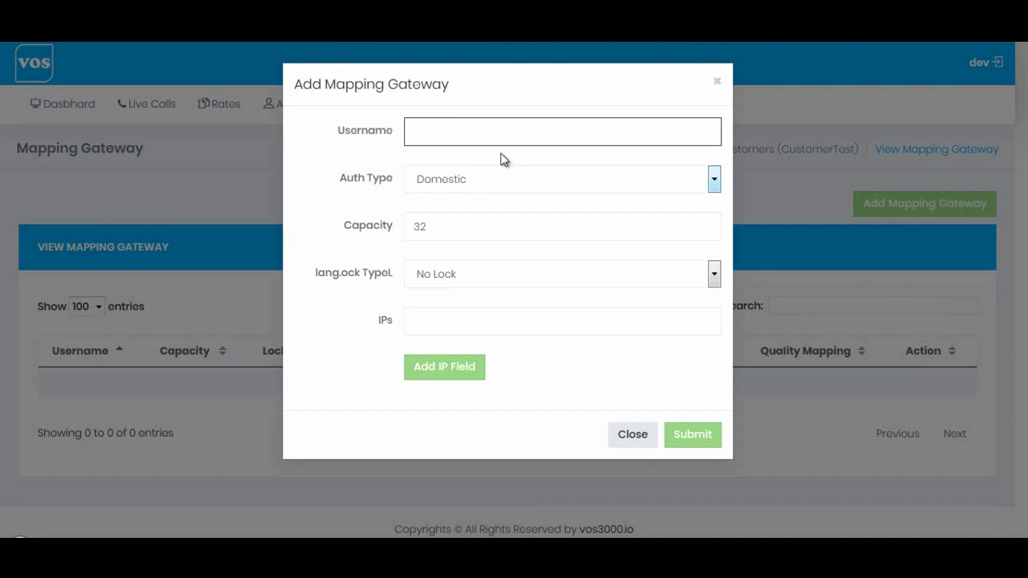
text(CustomerGW)
click(479, 182)
click(460, 261)
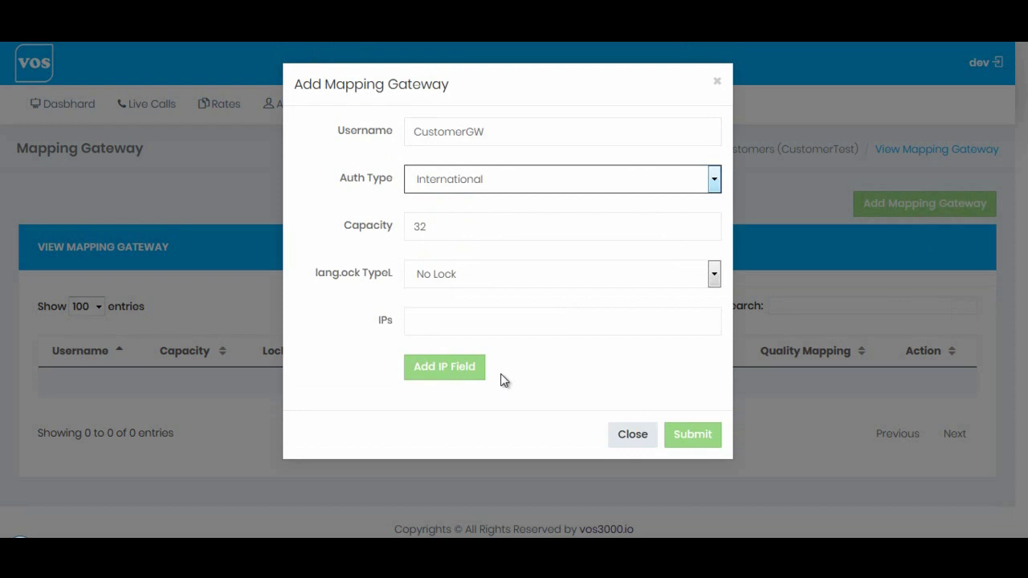
key(Tab)
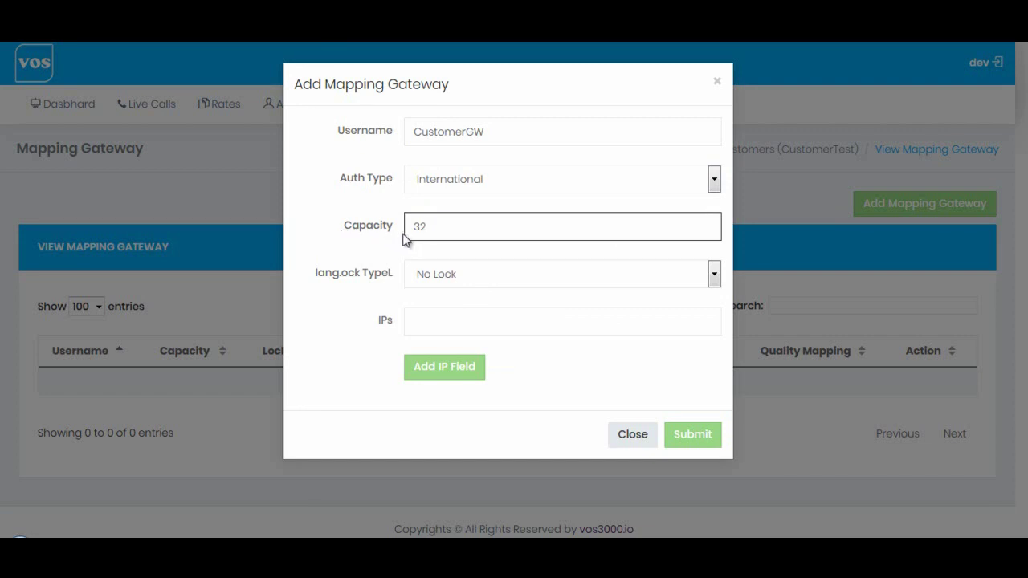
double_click(453, 229)
text(64)
- Paste the customer's IP address into the mapping gateway, add an extra empty IP field and submit the gateway
click(460, 318)
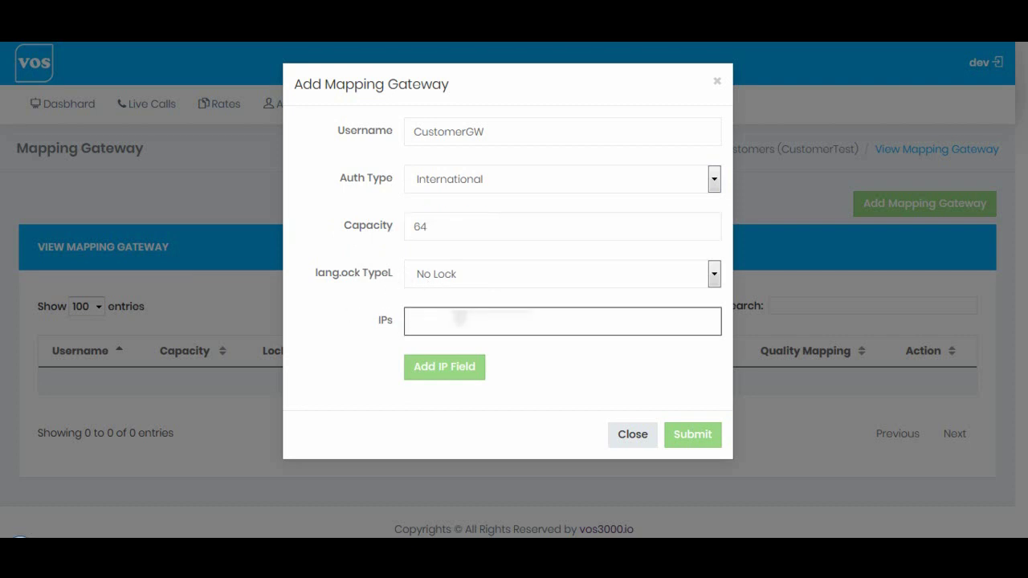
key(ctrl+v)
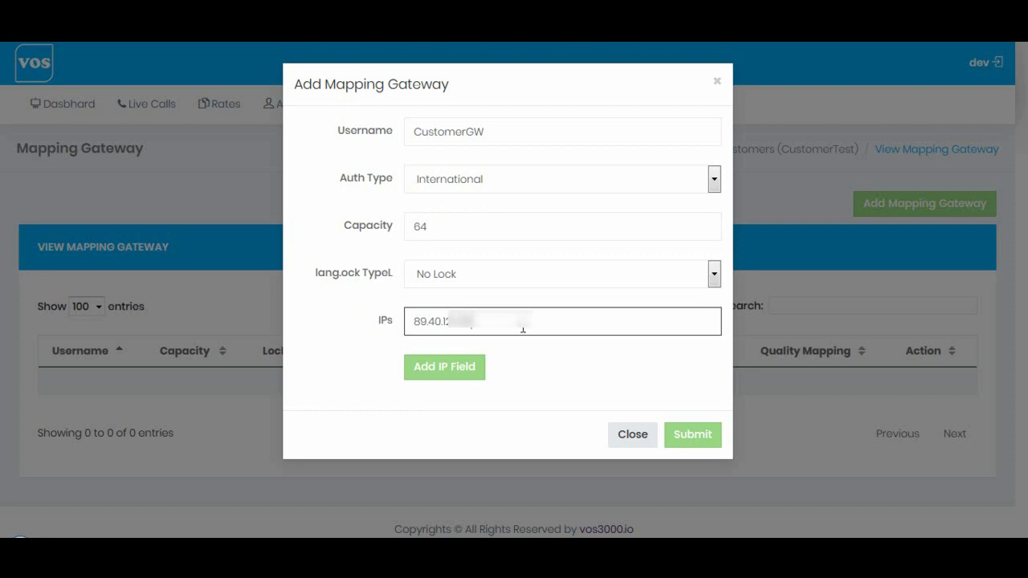
click(470, 368)
click(438, 366)
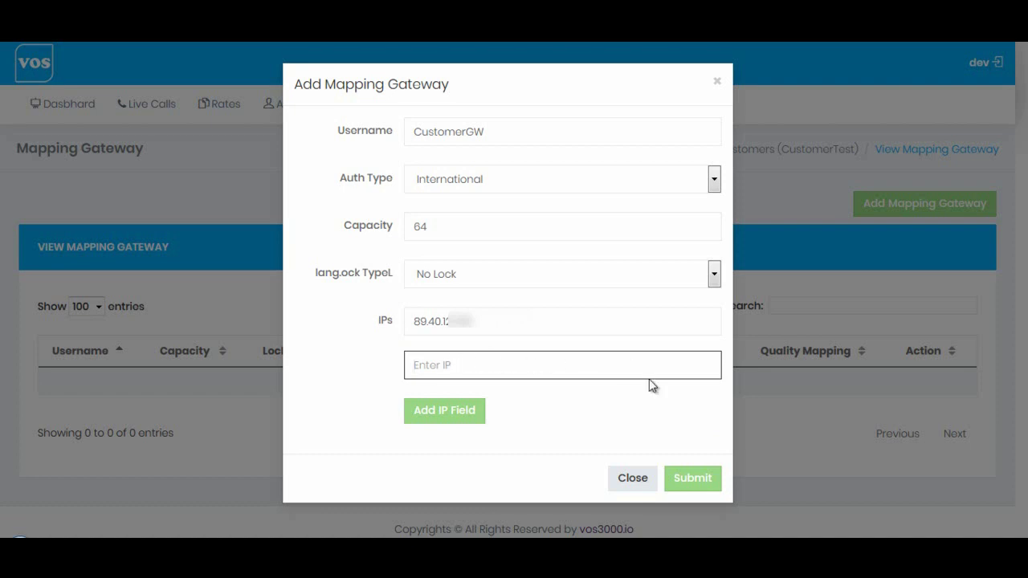
click(693, 480)
click(692, 480)
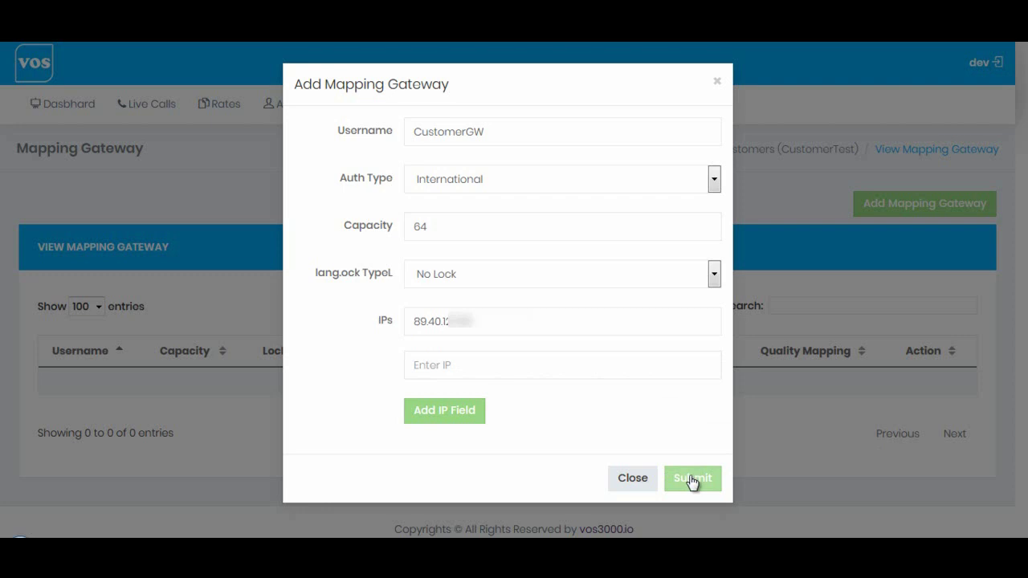
click(692, 479)
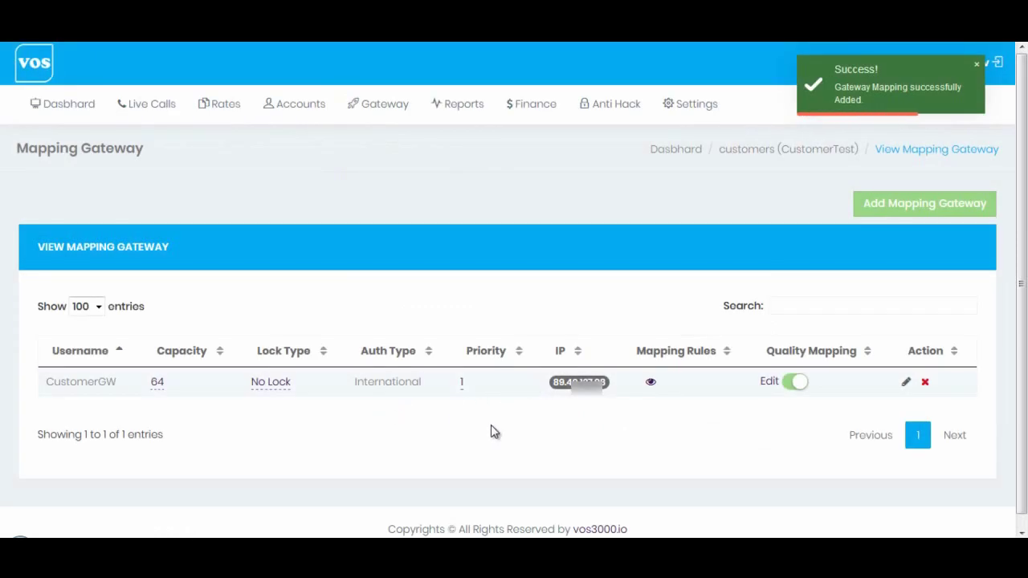
- Start a new vendor account with account ID VendorTest and money 50
mouse_move(297, 107)
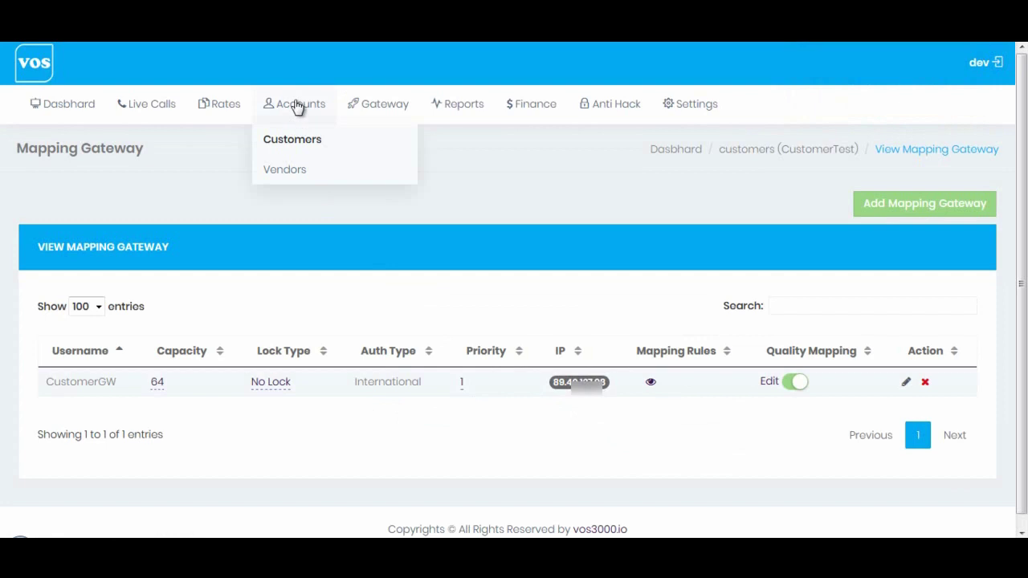
click(286, 170)
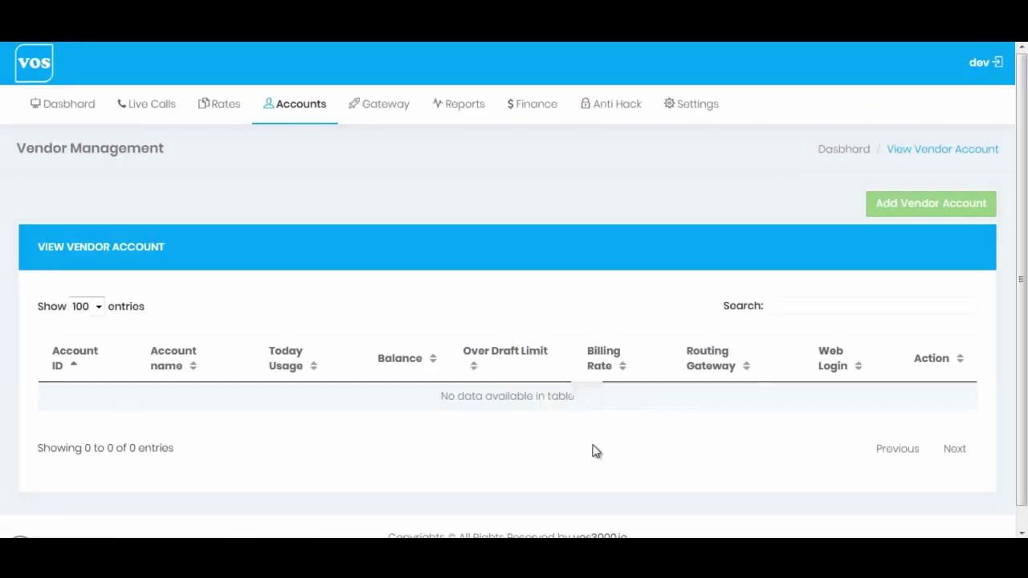
click(931, 209)
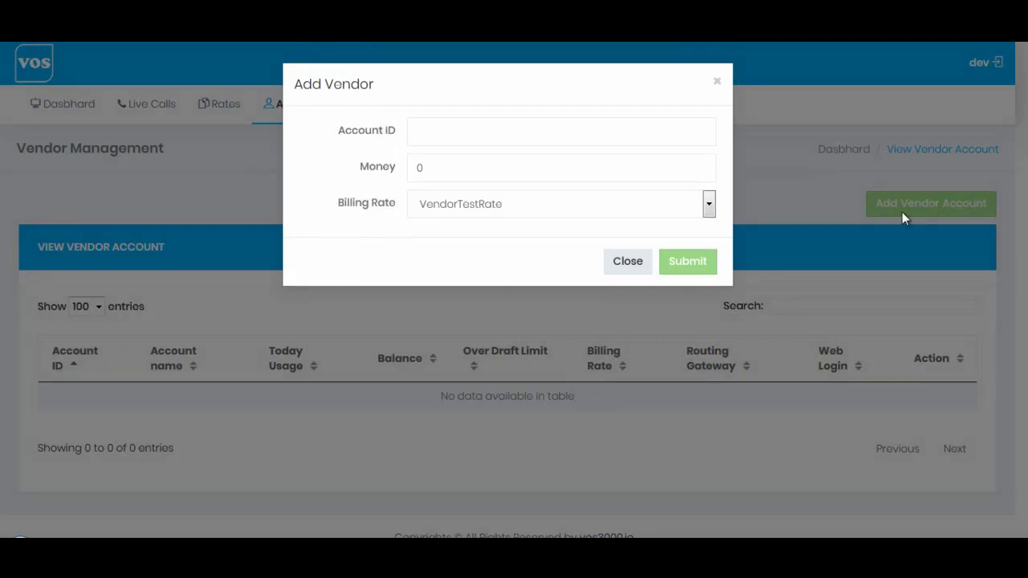
click(473, 136)
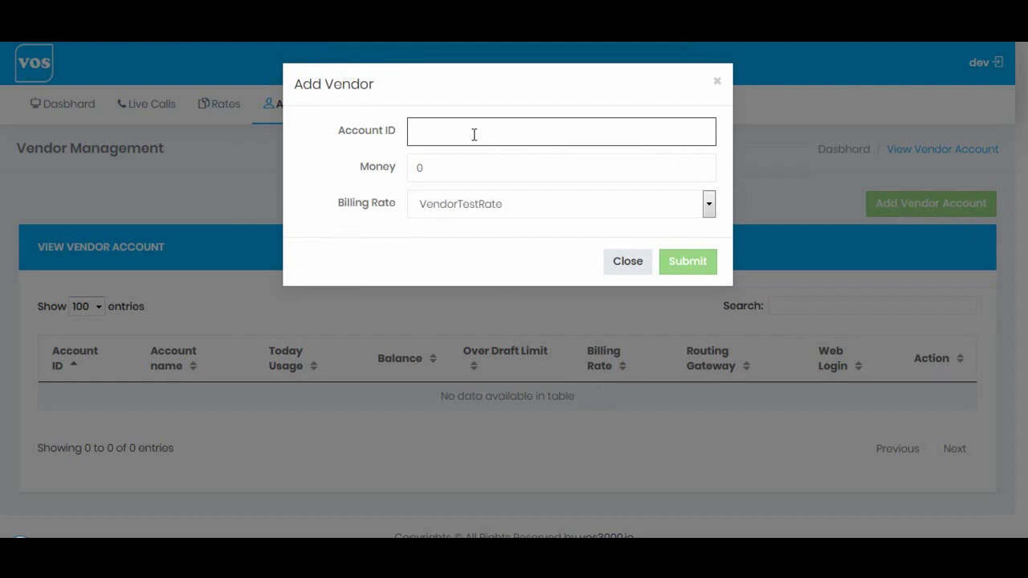
text(Veno)
text(or)
text(Test)
key(Tab)
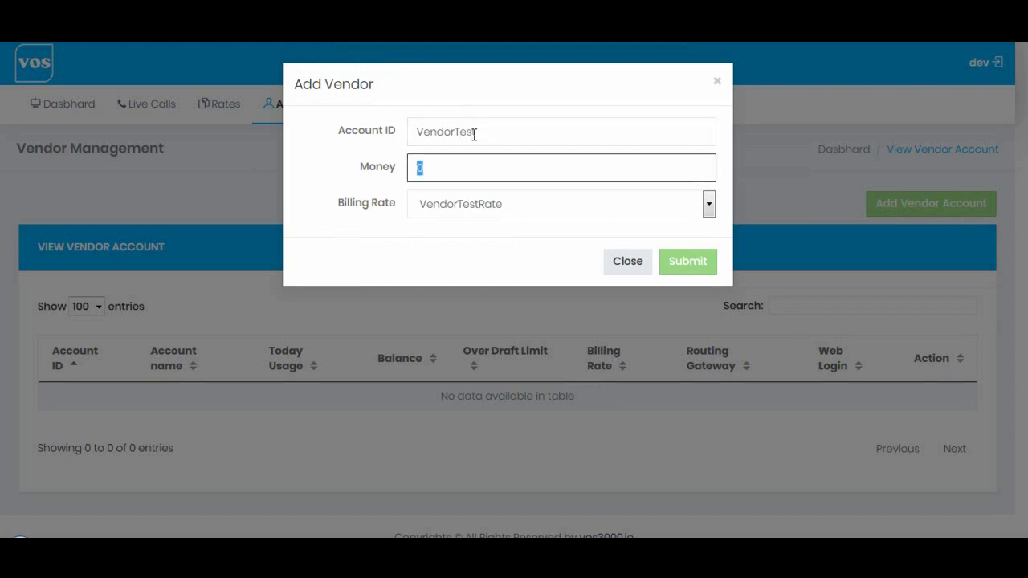
text(50)
- Choose VendorTestRate as the vendor account's billing rate and submit the account
drag(338, 206, 397, 207)
click(459, 206)
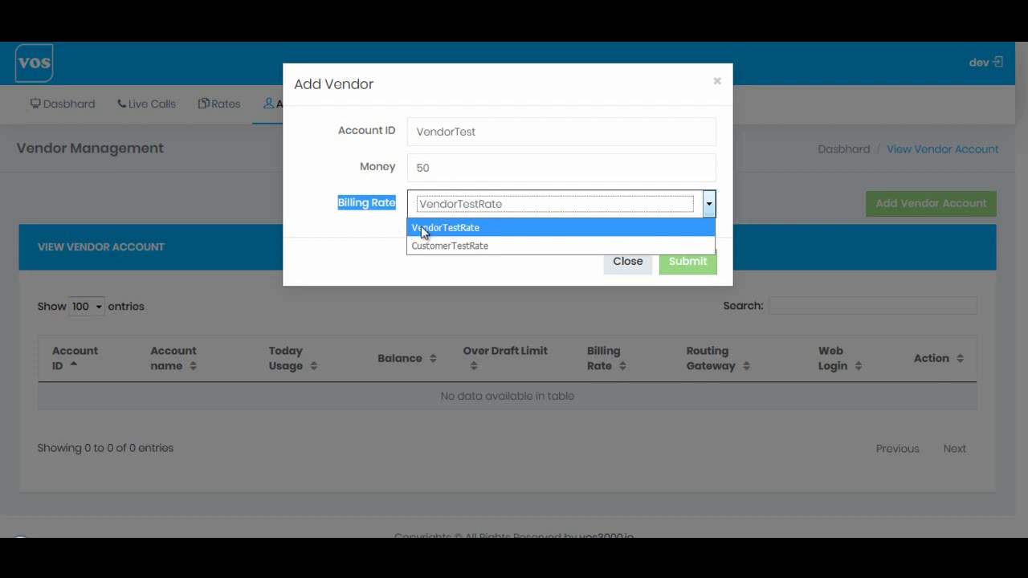
click(466, 232)
click(365, 207)
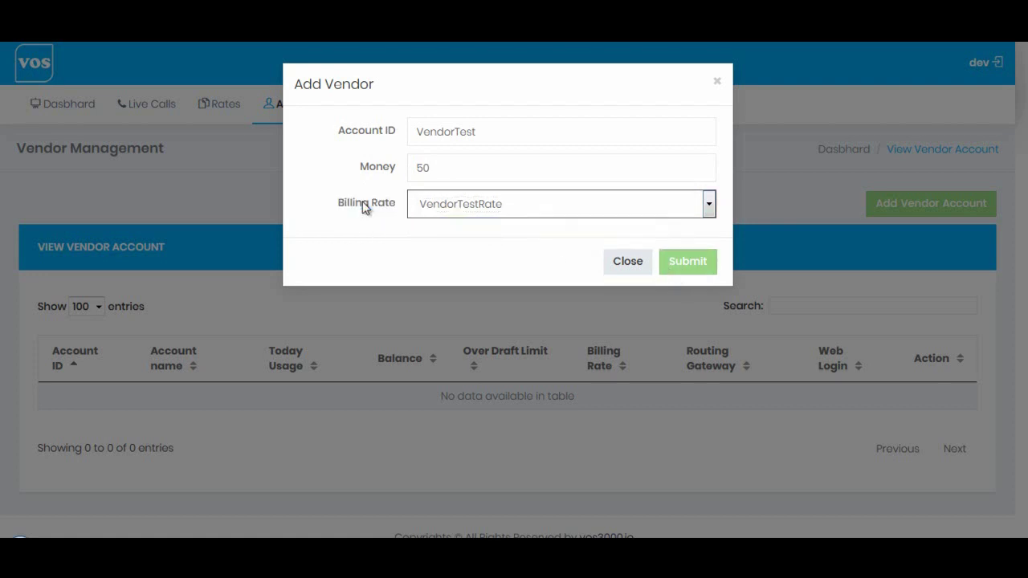
click(696, 269)
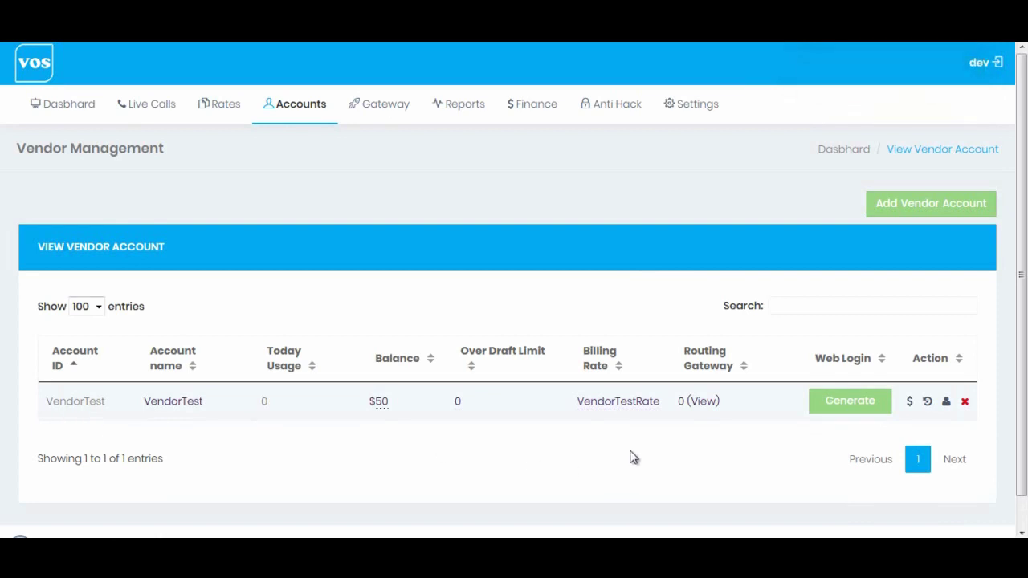
- Start a new routing gateway for the VendorTest account and name it VendorGW
click(697, 409)
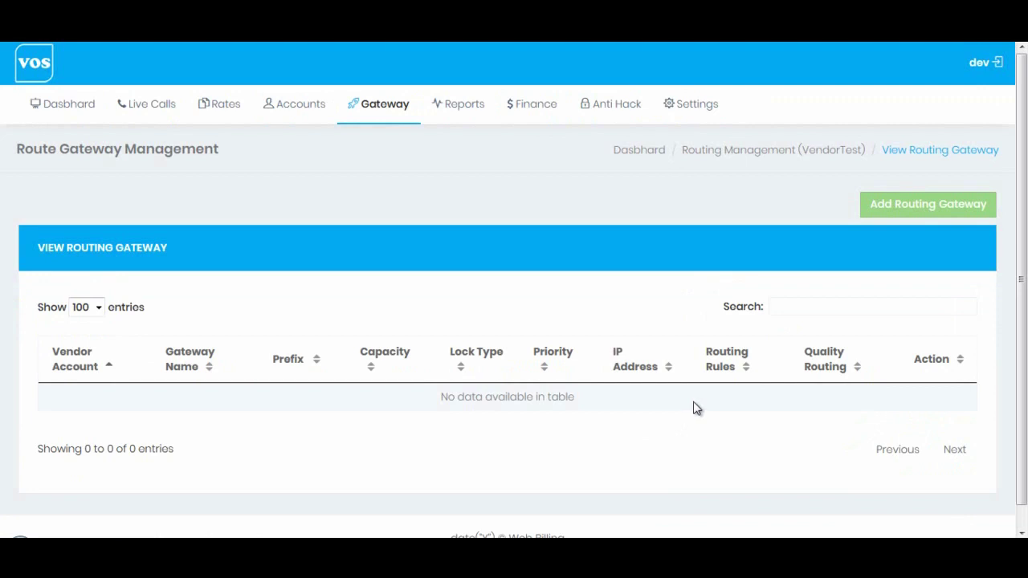
click(897, 212)
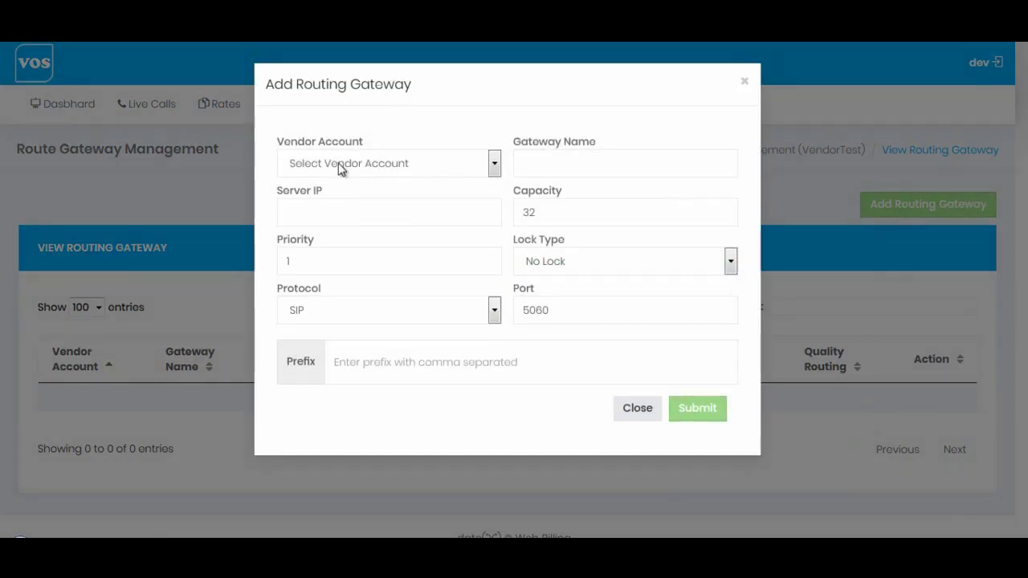
click(319, 169)
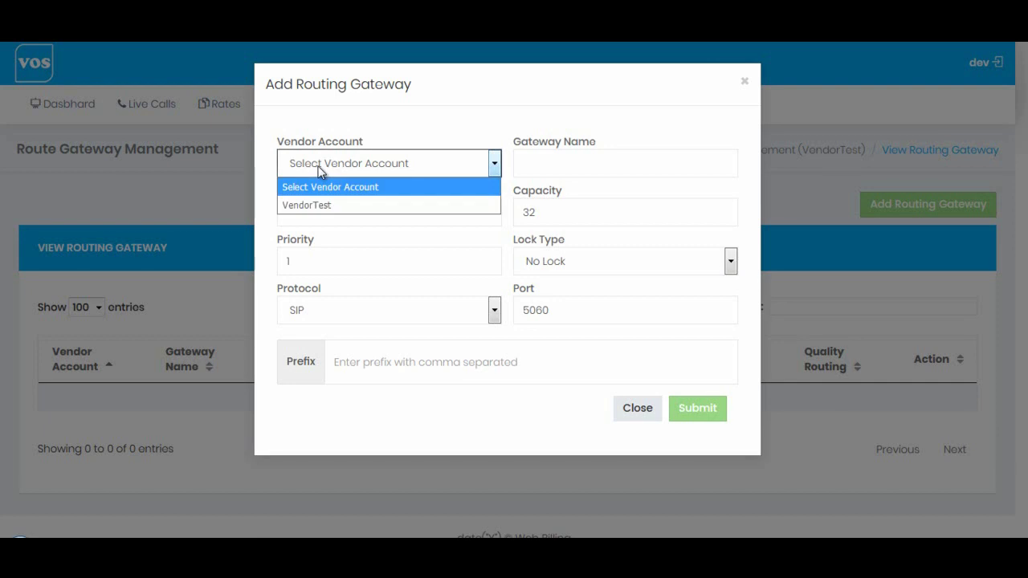
click(294, 206)
click(522, 168)
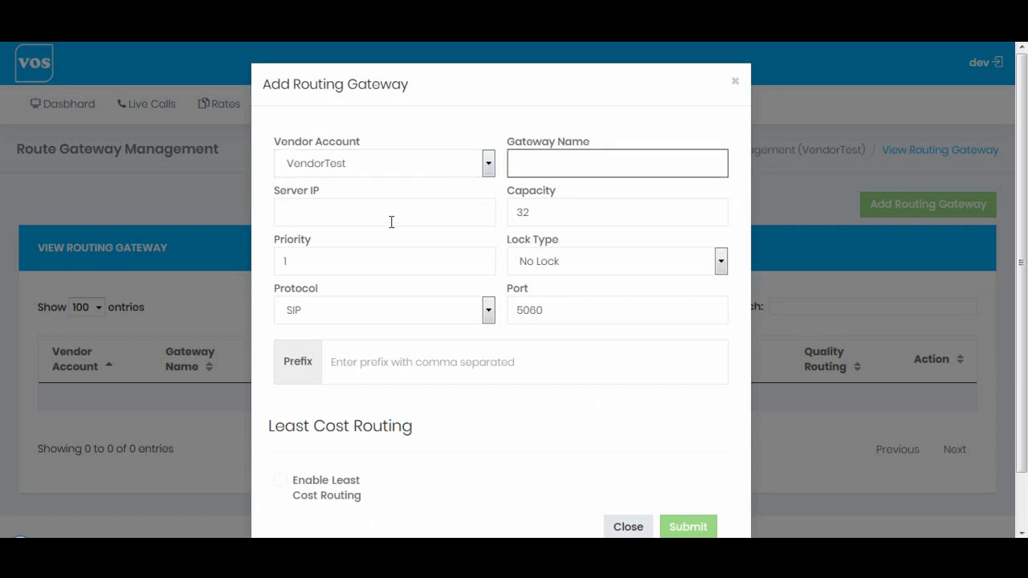
text(VendorD)
text(W)
key(BackSpace)
key(BackSpace)
text(GW)
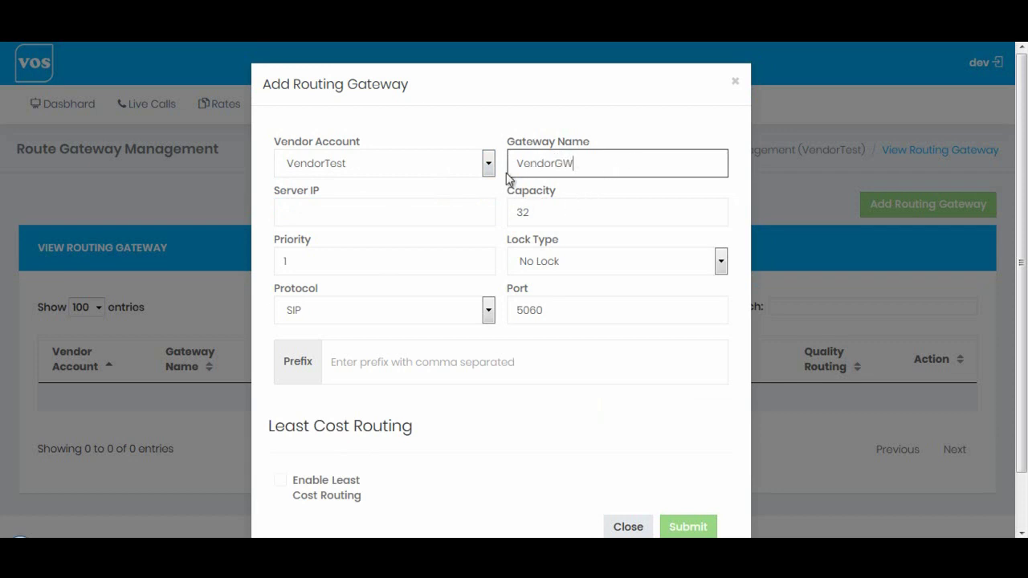
- Set the routing gateway's server IP to 83.243.40.110 and choose SIP as its protocol
click(341, 211)
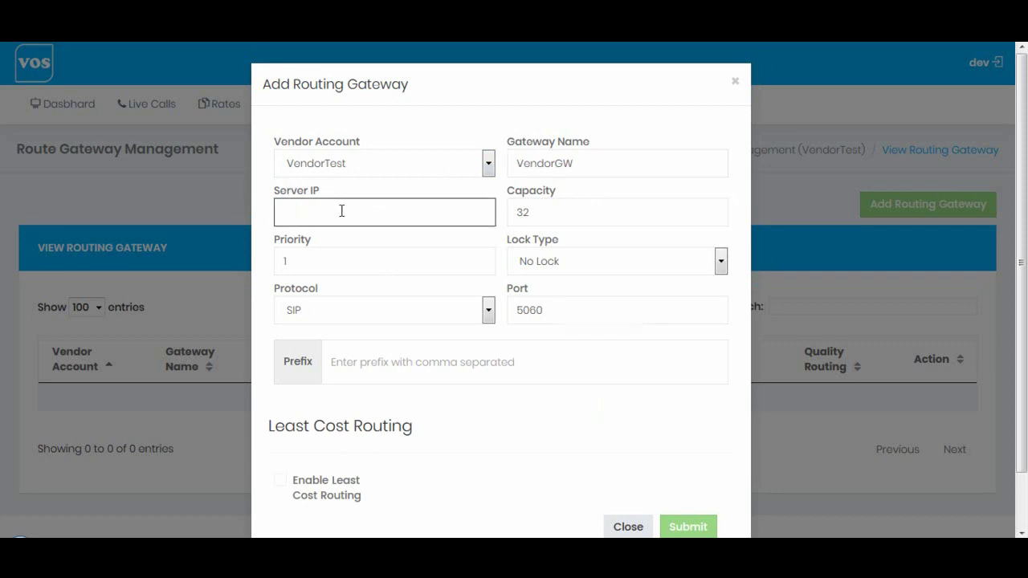
text(83.243.40.110)
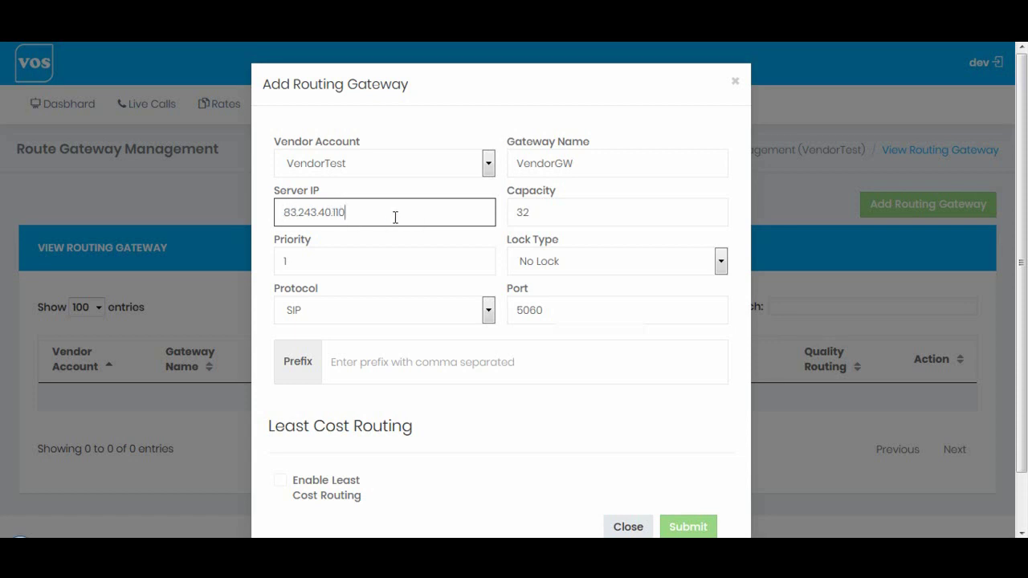
key(Tab)
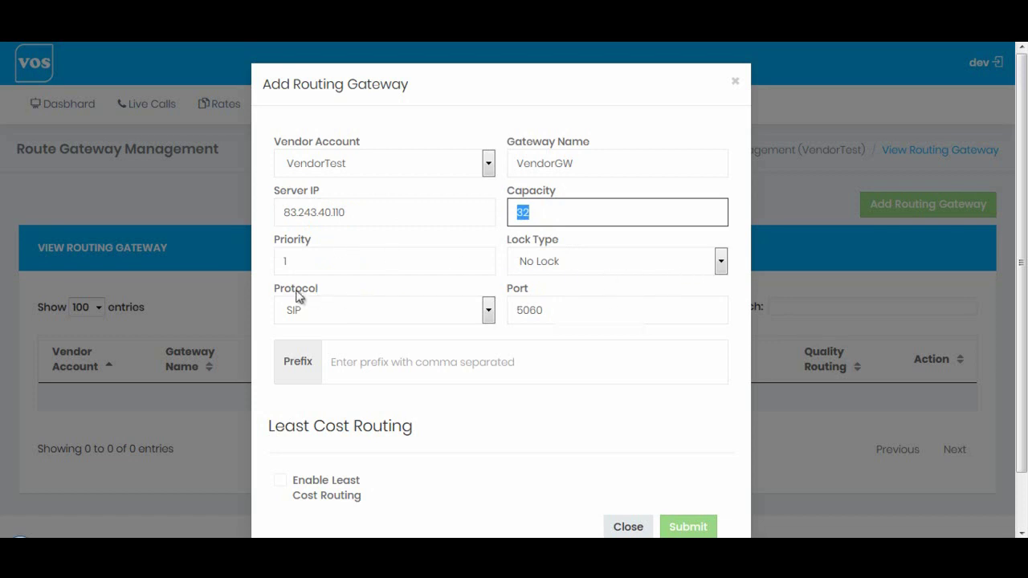
click(423, 314)
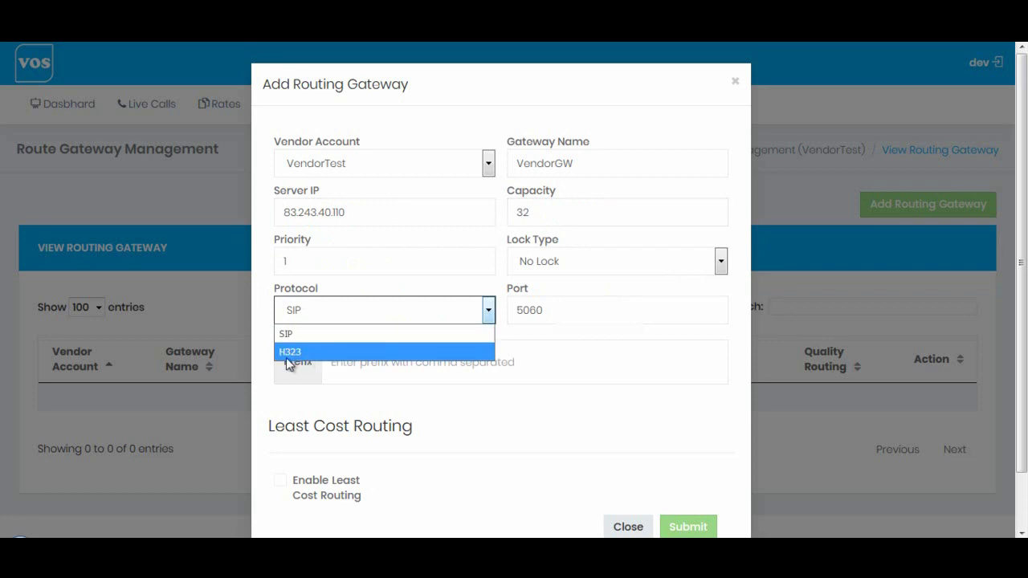
click(333, 335)
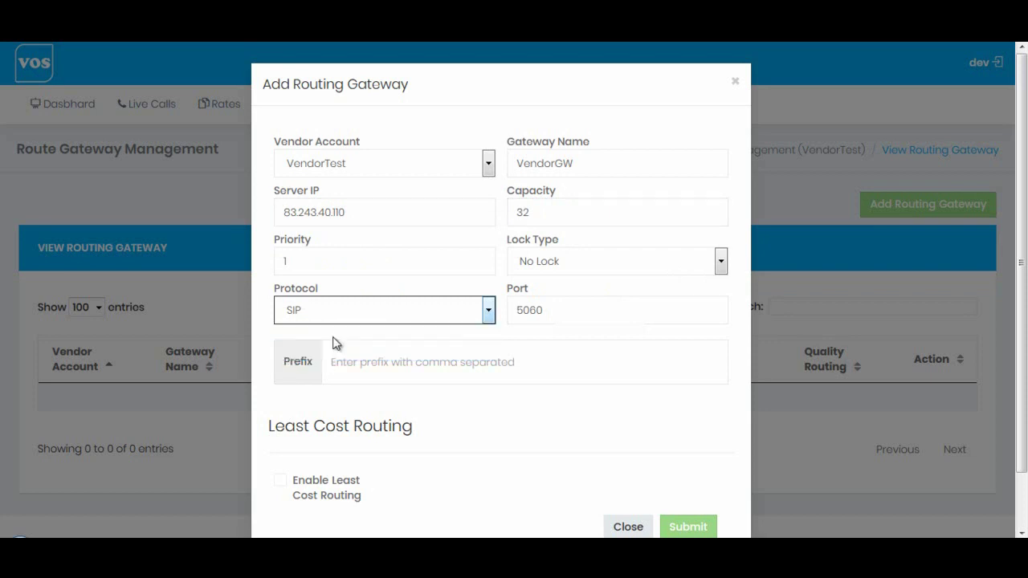
- Try port 6060 for the routing gateway and restore the port to 5060
click(534, 310)
drag(545, 310, 509, 310)
click(601, 314)
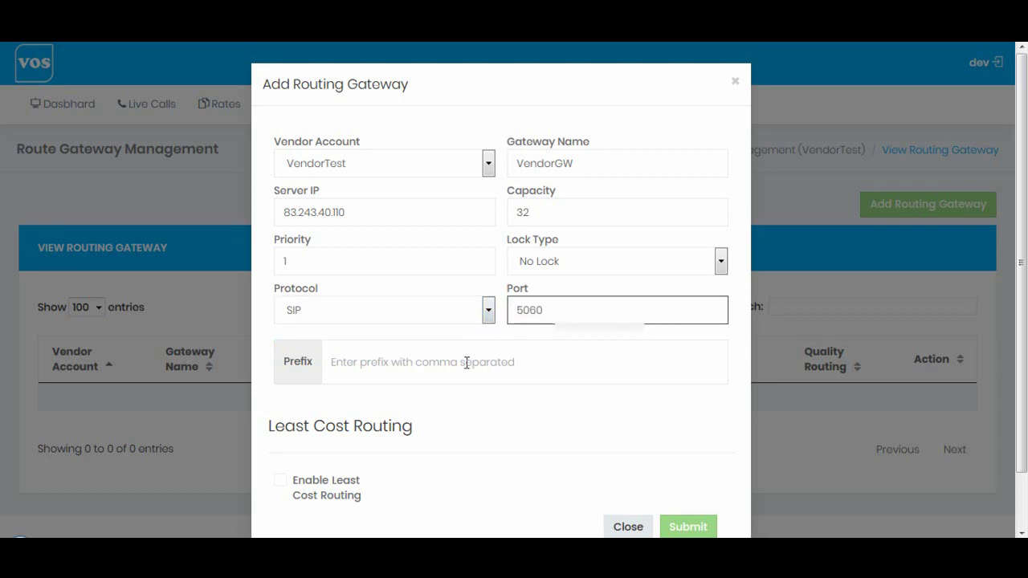
drag(564, 310, 511, 310)
key(BackSpace)
text(6060)
double_click(554, 308)
text(5060)
- Set the routing gateway's prefix to 44 and submit the gateway
click(395, 363)
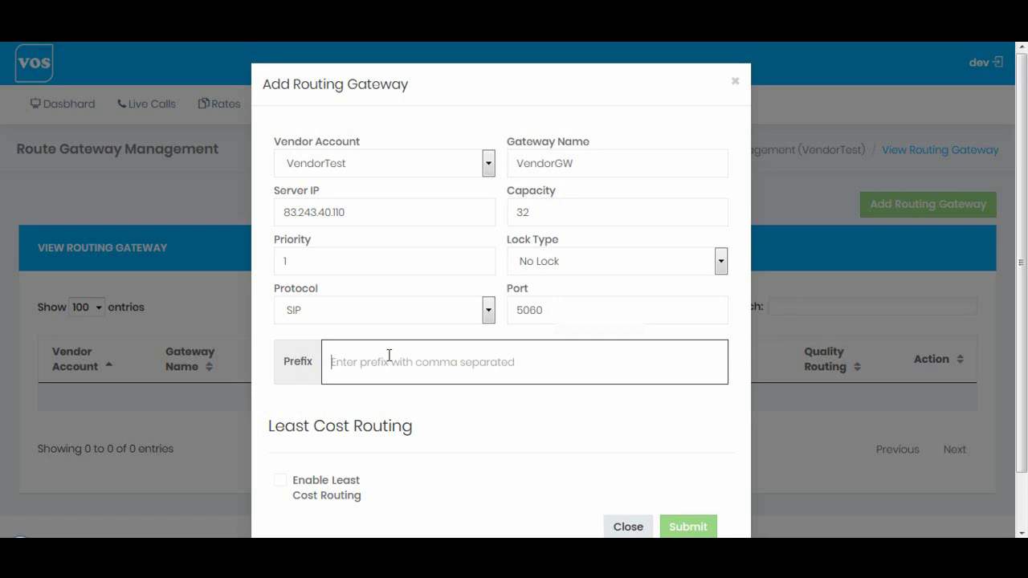
text(44)
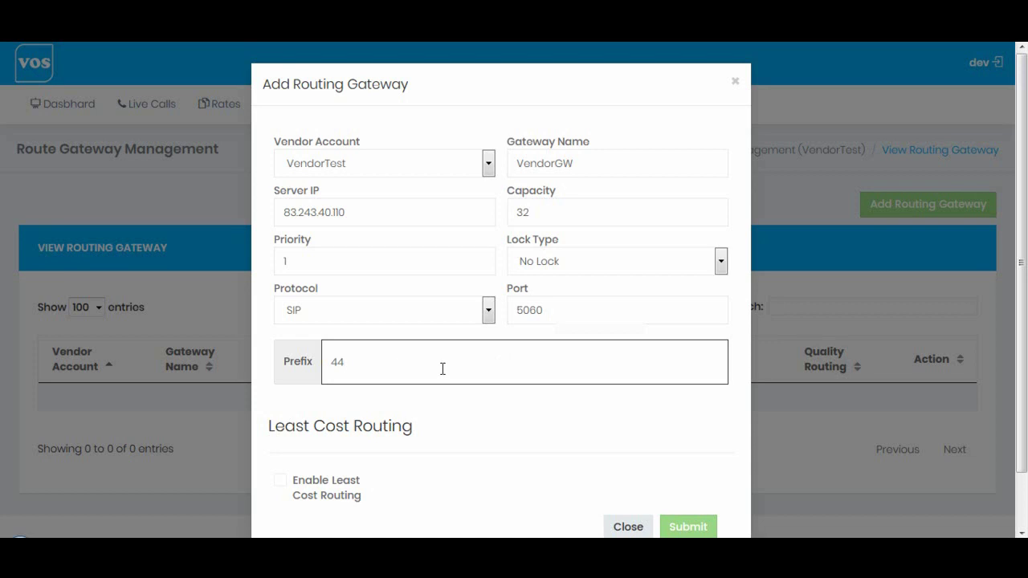
text(1)
text(,442,447)
drag(349, 362, 431, 374)
key(BackSpace)
key(BackSpace)
click(688, 527)
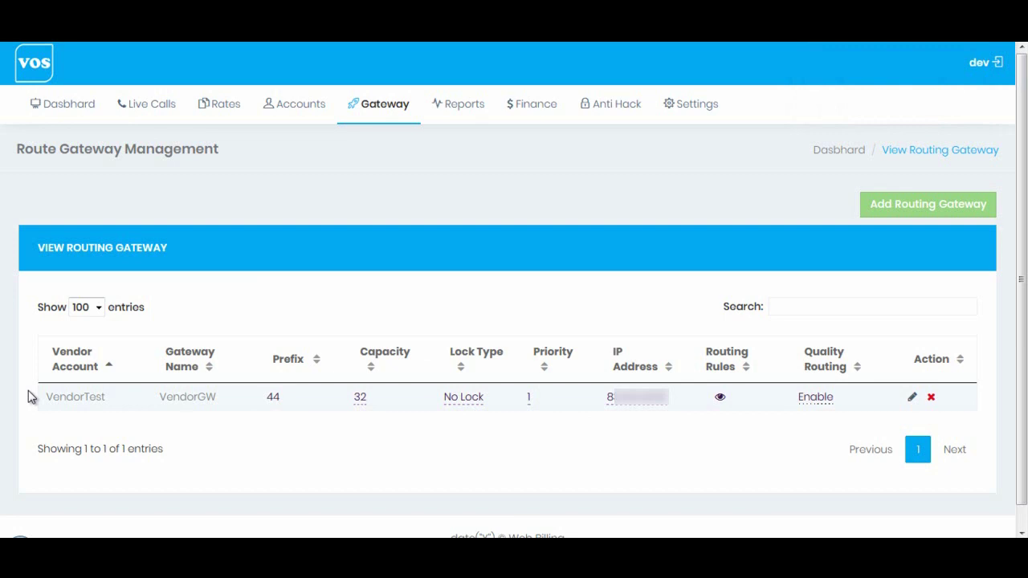
- Return to the customer list and open the live calls overview
mouse_move(287, 121)
click(291, 141)
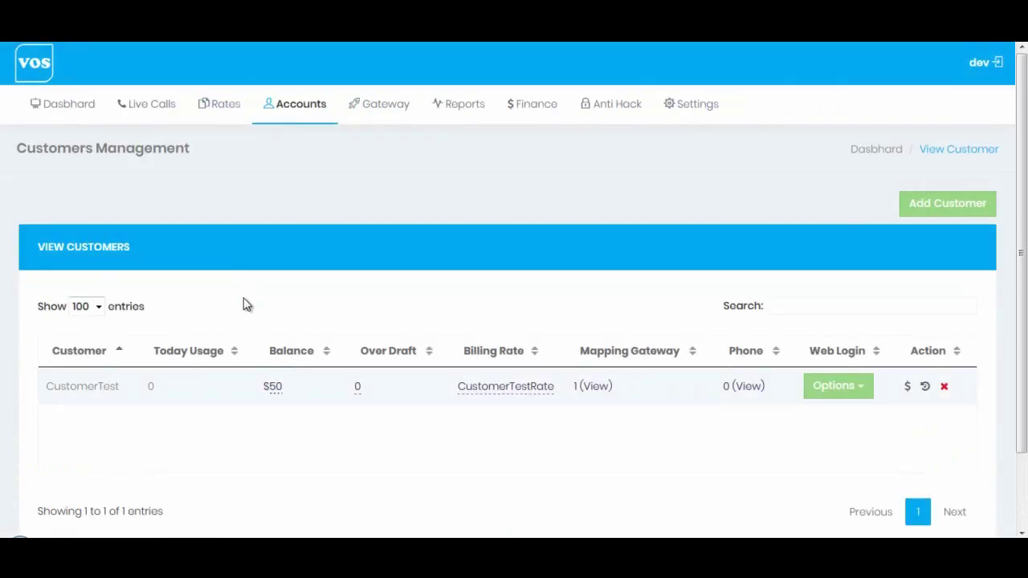
drag(16, 148, 207, 152)
click(207, 152)
click(154, 114)
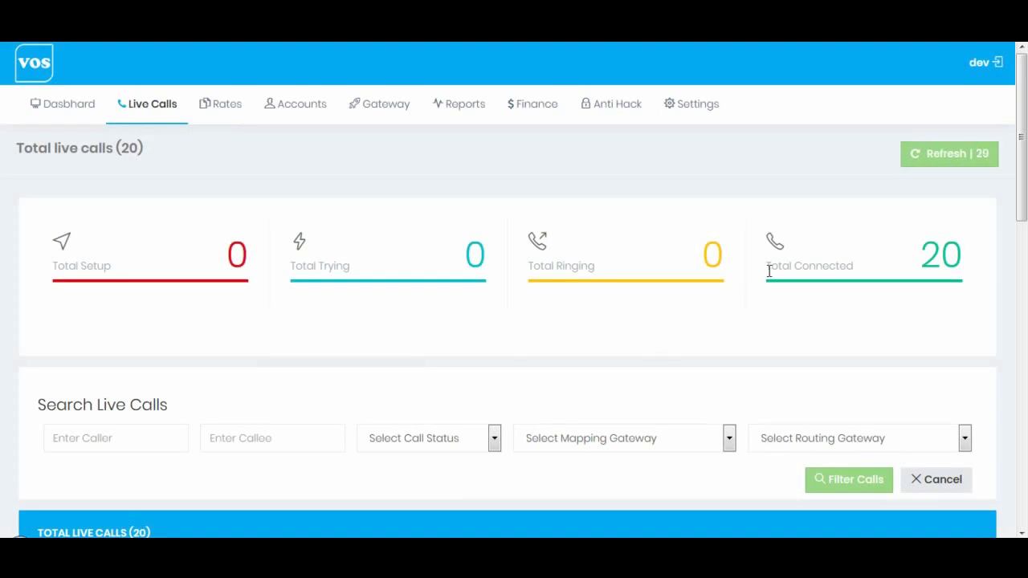
- Examine the total connected calls in the live calls summary and the callee numbers in the live calls table
drag(766, 265, 866, 266)
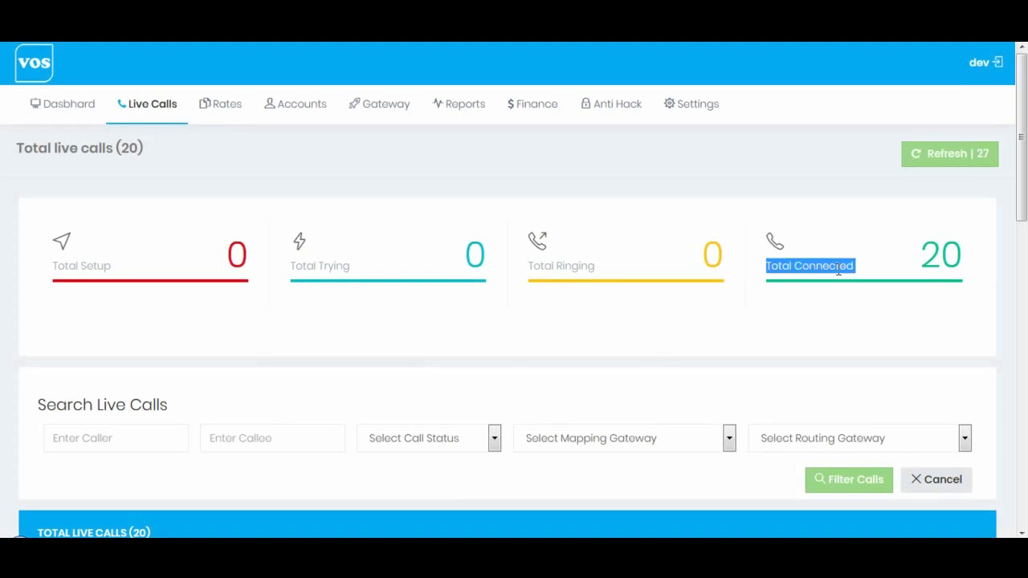
click(705, 363)
scroll(704, 362, down, 2)
scroll(704, 359, up, 2)
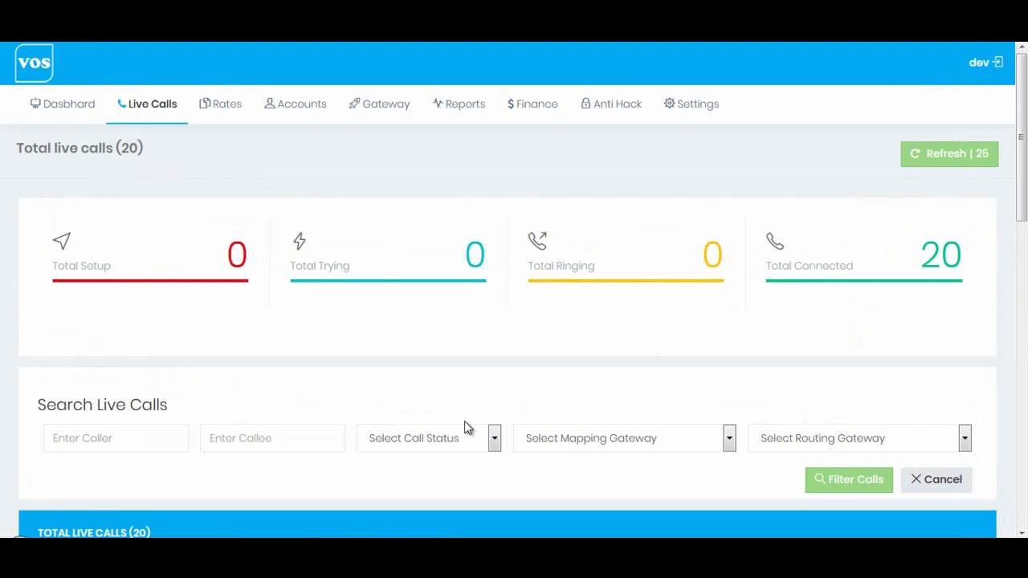
click(1022, 249)
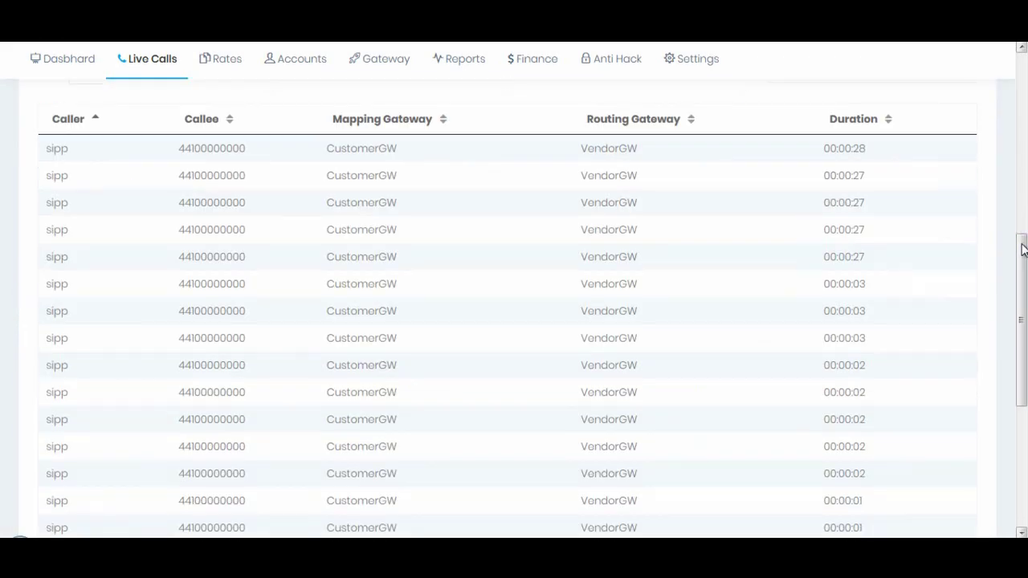
drag(1023, 256, 1024, 225)
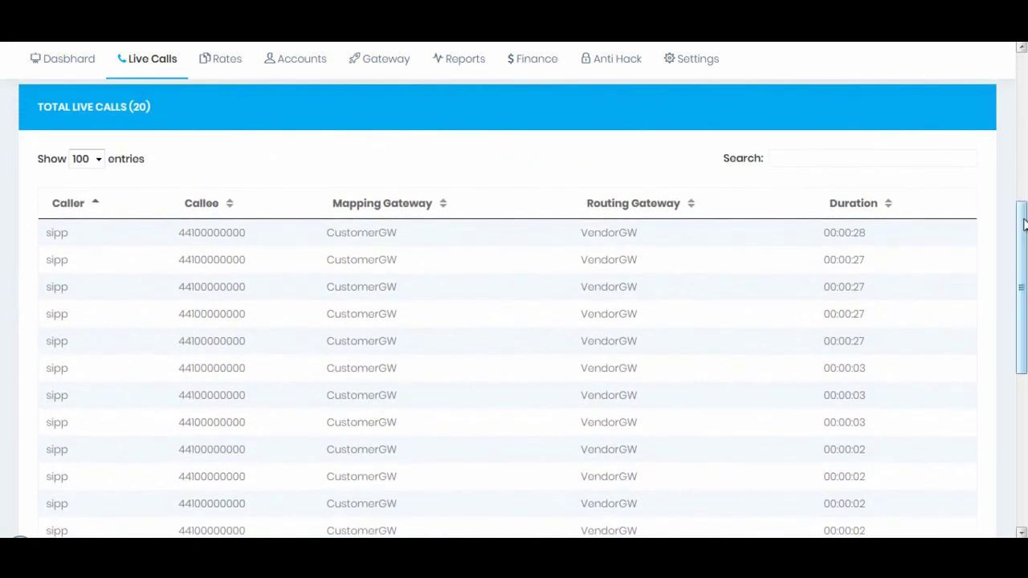
drag(180, 233, 245, 232)
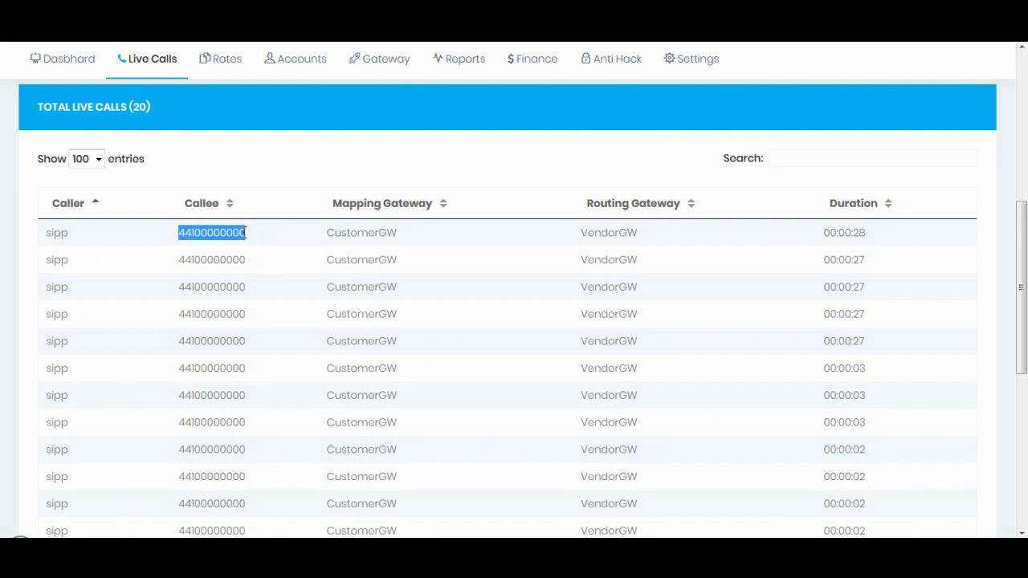
click(186, 232)
drag(181, 232, 248, 232)
drag(1024, 317, 1025, 145)
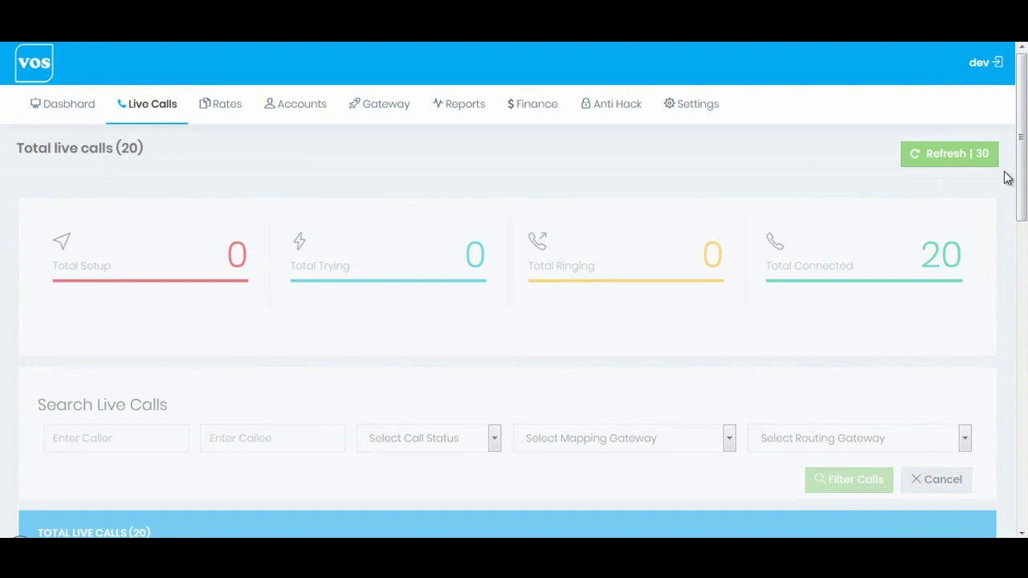